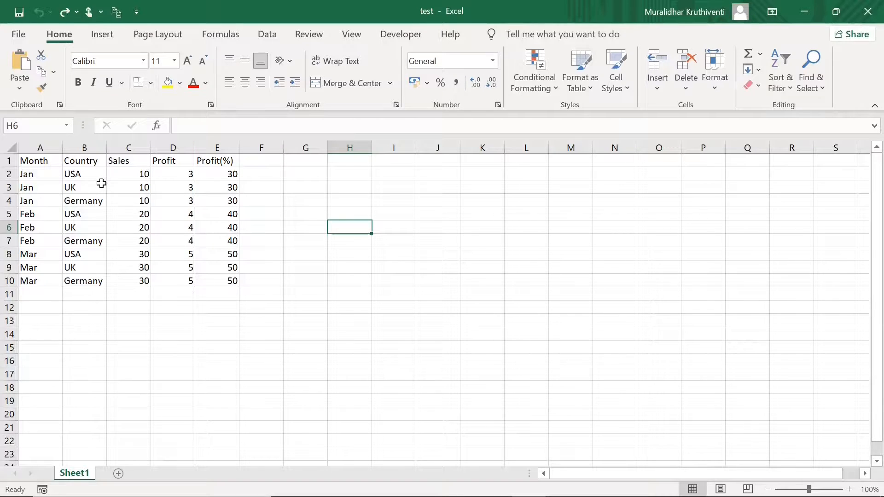
pyautogui.click(37, 161)
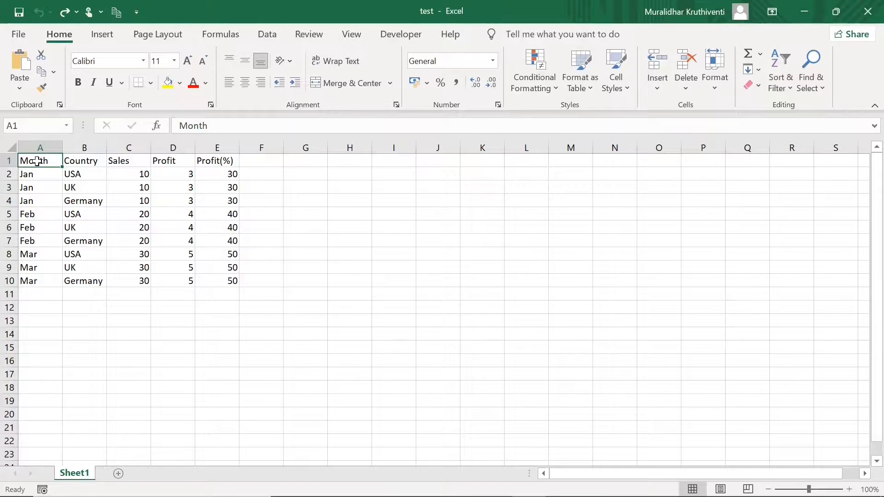
pyautogui.moveTo(37, 161); pyautogui.dragTo(152, 271)
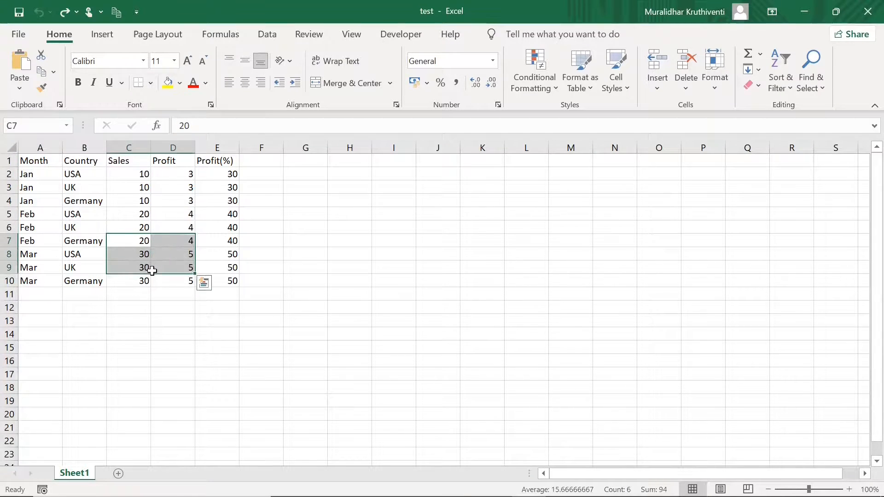
pyautogui.click(199, 324)
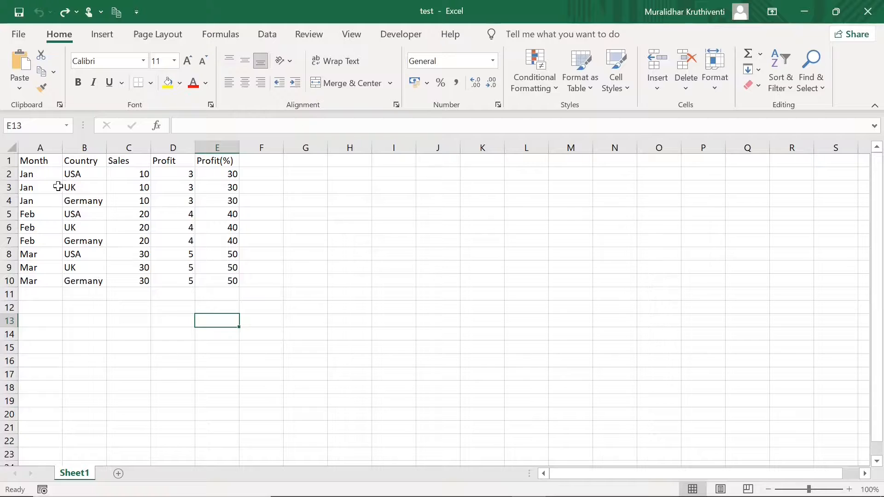
pyautogui.click(42, 159)
pyautogui.click(366, 305)
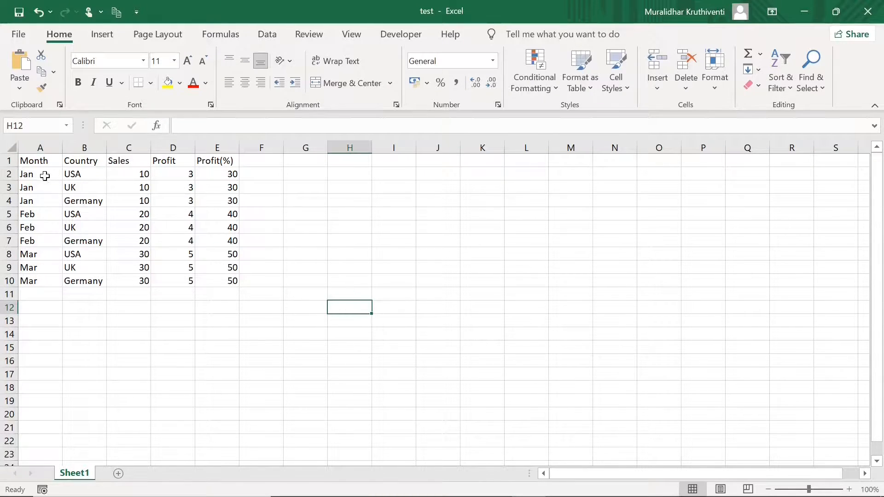
# - Convert the data range A1:E10 into a table with headers
pyautogui.moveTo(43, 161); pyautogui.dragTo(204, 281)
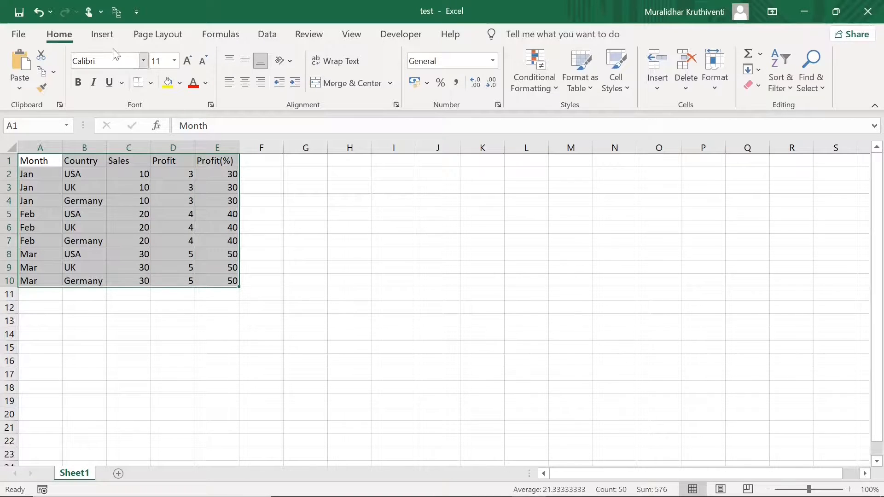
pyautogui.click(106, 37)
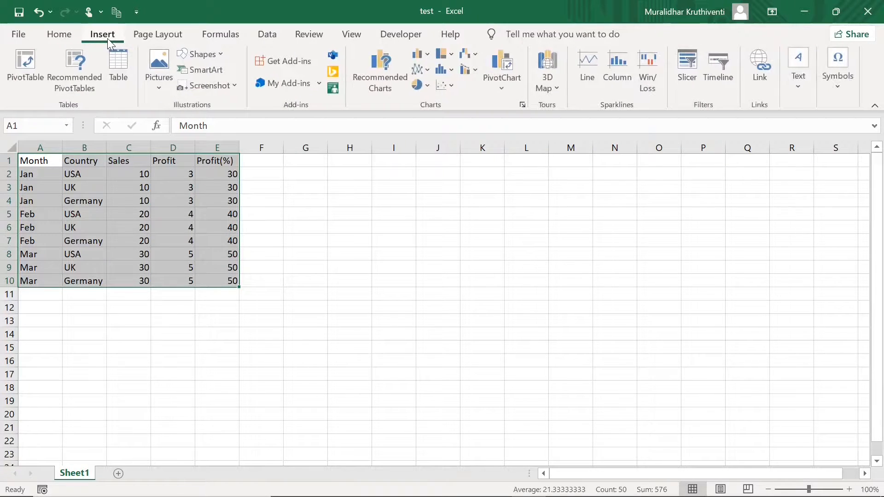
pyautogui.click(116, 66)
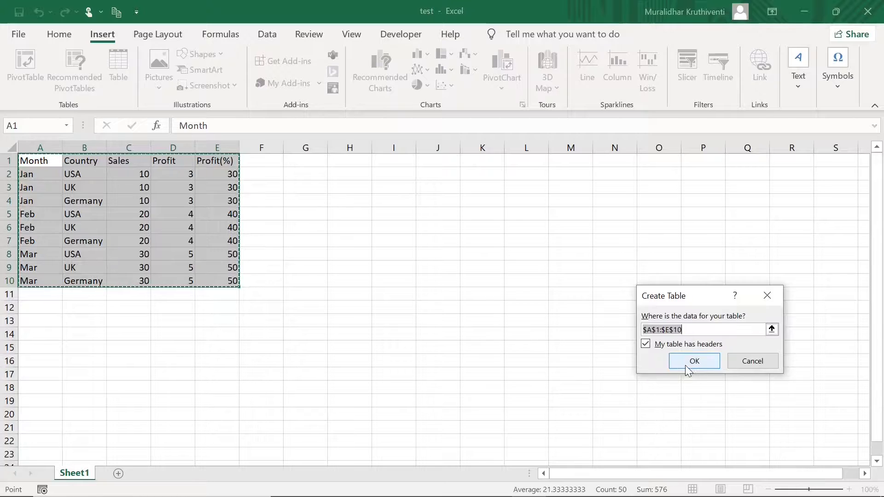
pyautogui.click(691, 364)
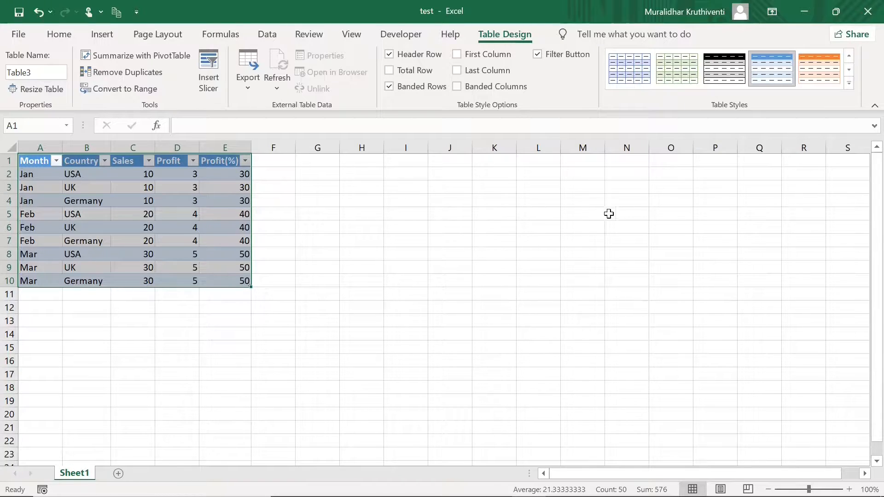
# - Apply the plain, uncoloured first Light style to the table and deselect it
pyautogui.click(849, 87)
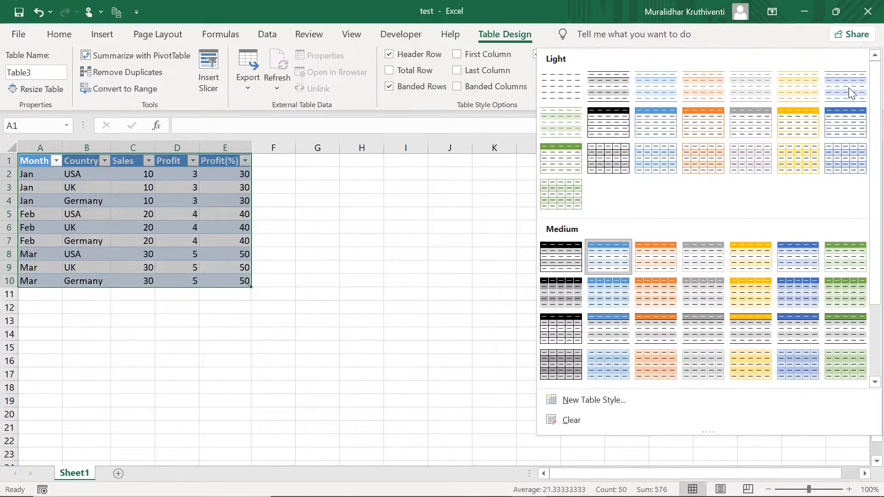
pyautogui.click(557, 87)
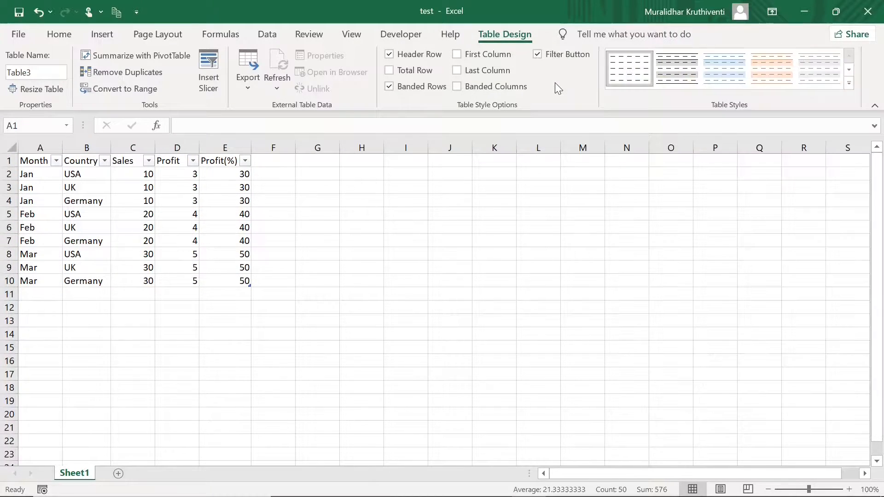
pyautogui.click(283, 278)
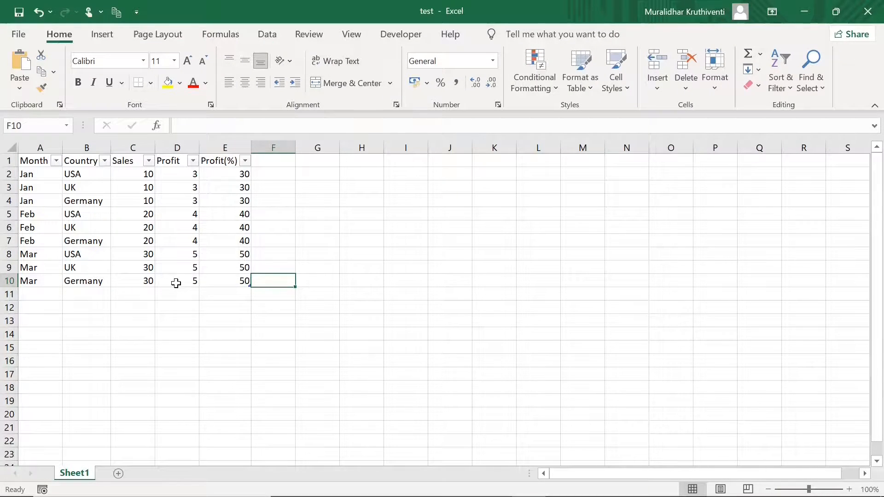
pyautogui.click(326, 262)
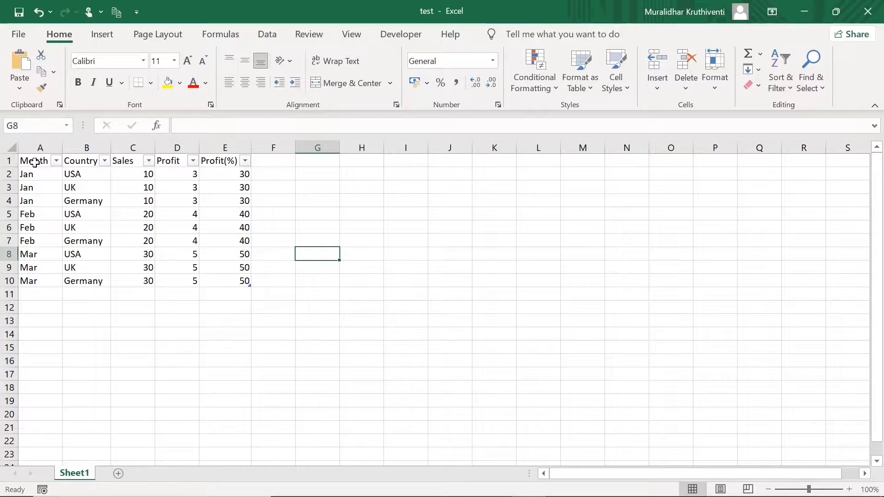
# - Create a PivotTable from the whole sales table, placed in the existing worksheet at cell K1 of Sheet1
pyautogui.moveTo(35, 162); pyautogui.dragTo(221, 282)
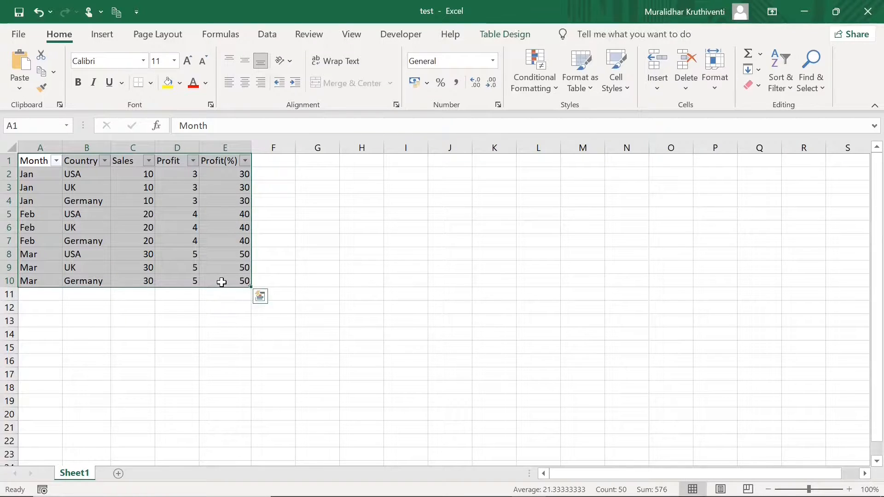
pyautogui.click(105, 34)
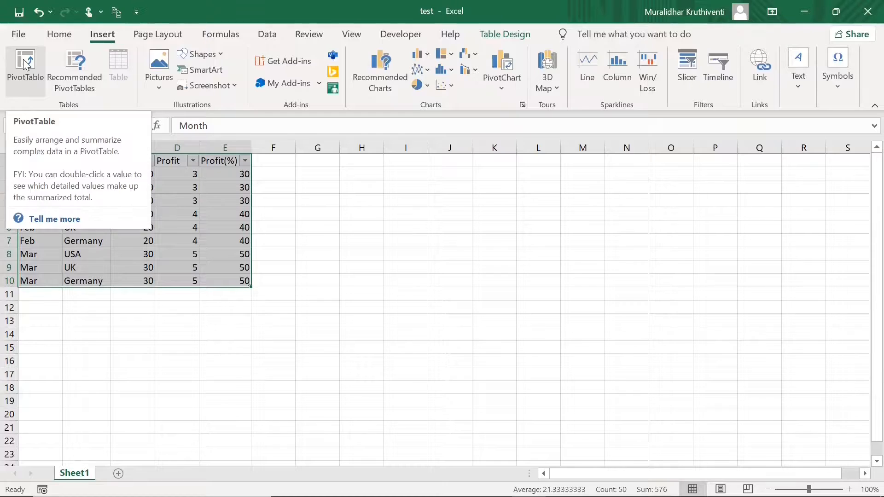
pyautogui.click(24, 63)
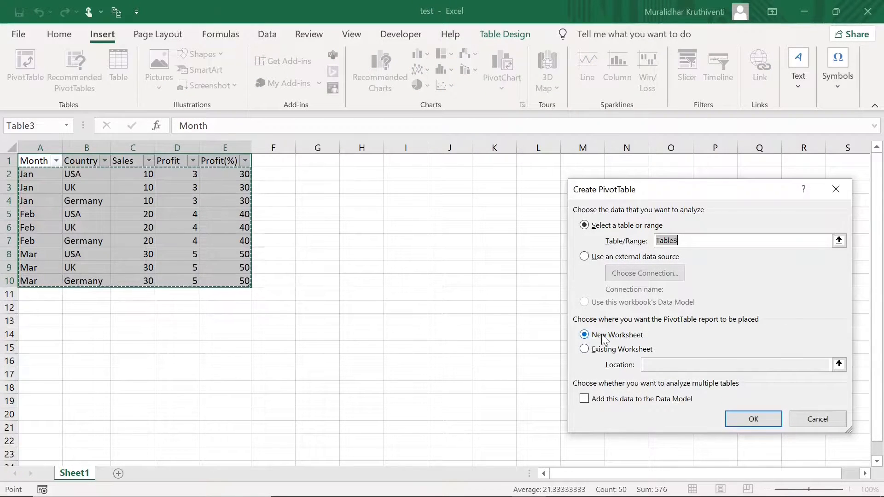
pyautogui.click(584, 351)
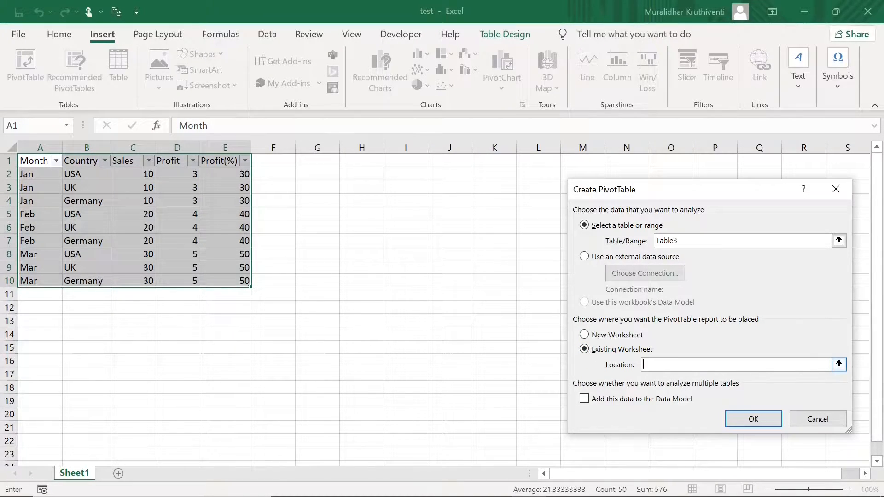
pyautogui.click(495, 163)
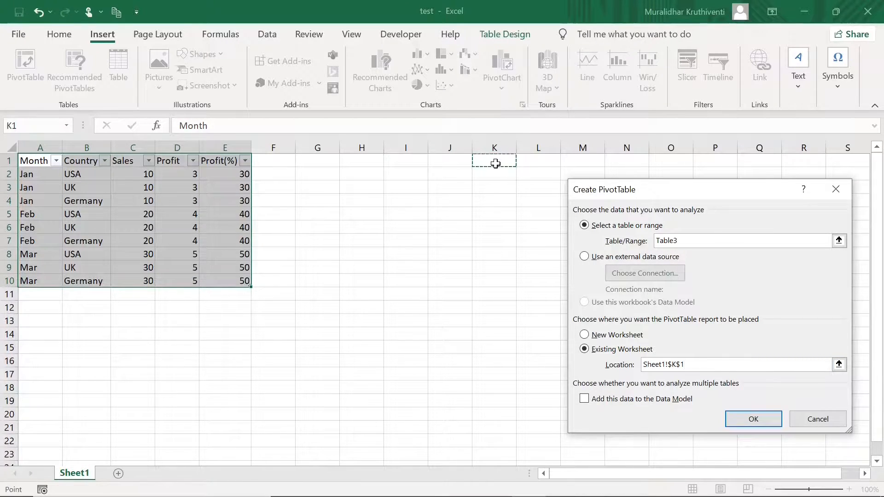
pyautogui.click(750, 419)
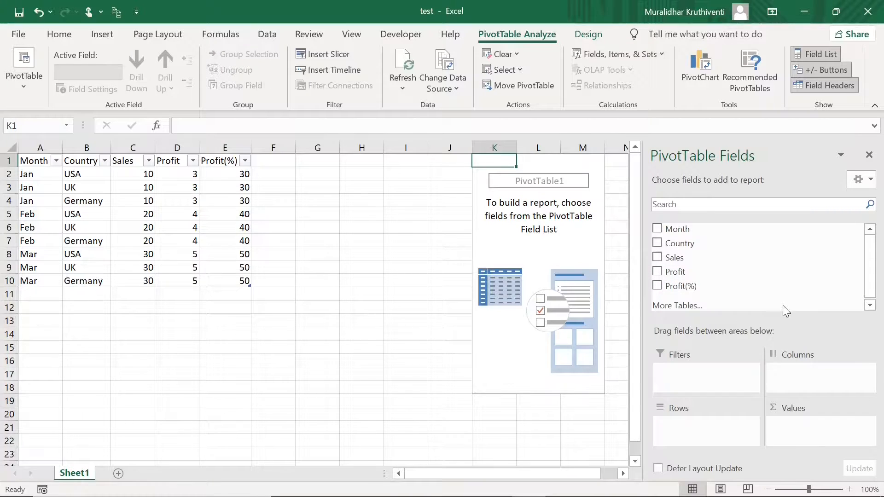
# - Try the side-by-side layout for the PivotTable field list and return to the stacked fields and areas layout
pyautogui.click(872, 180)
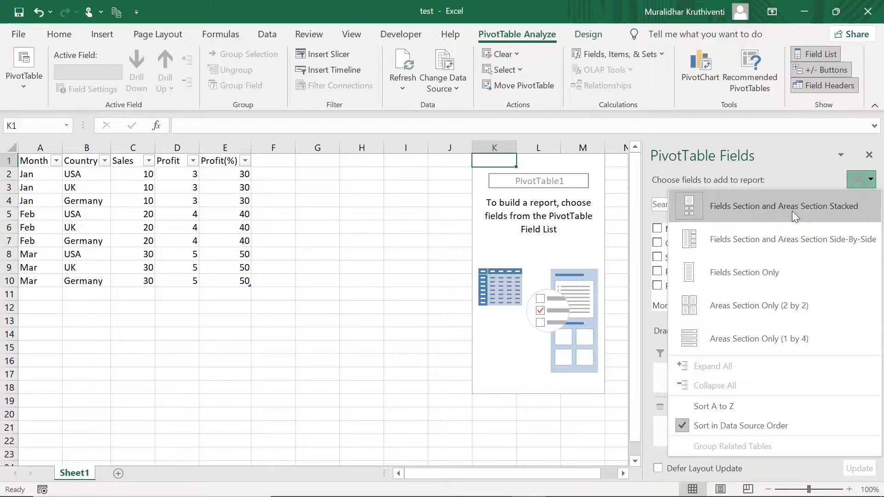
pyautogui.click(803, 239)
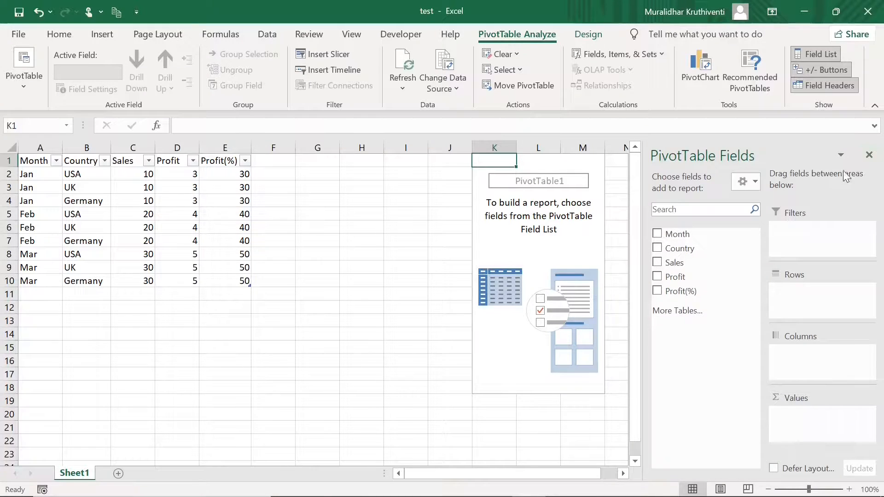
pyautogui.click(755, 180)
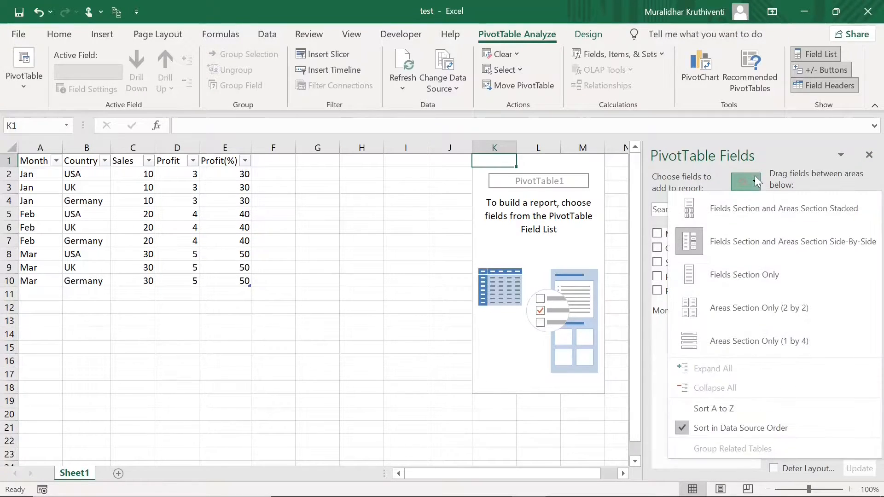
pyautogui.click(761, 208)
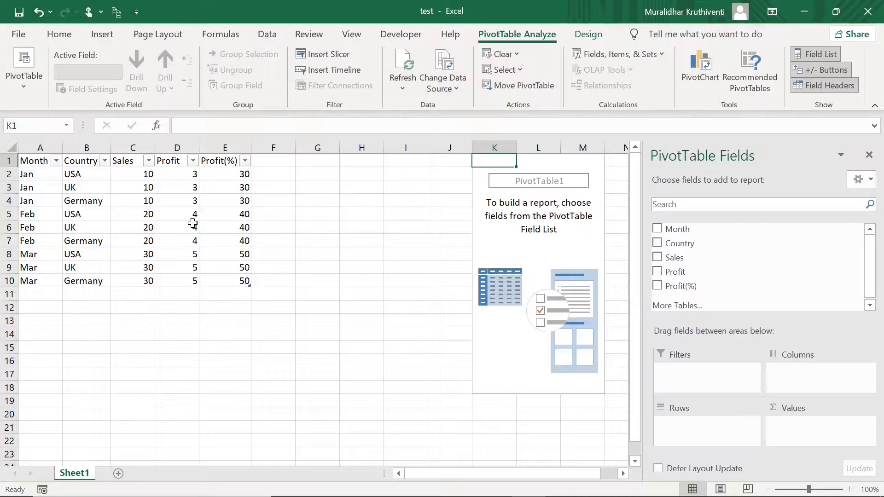
# - Add Country as the row field and Sales as the summed value field of the PivotTable
pyautogui.click(657, 243)
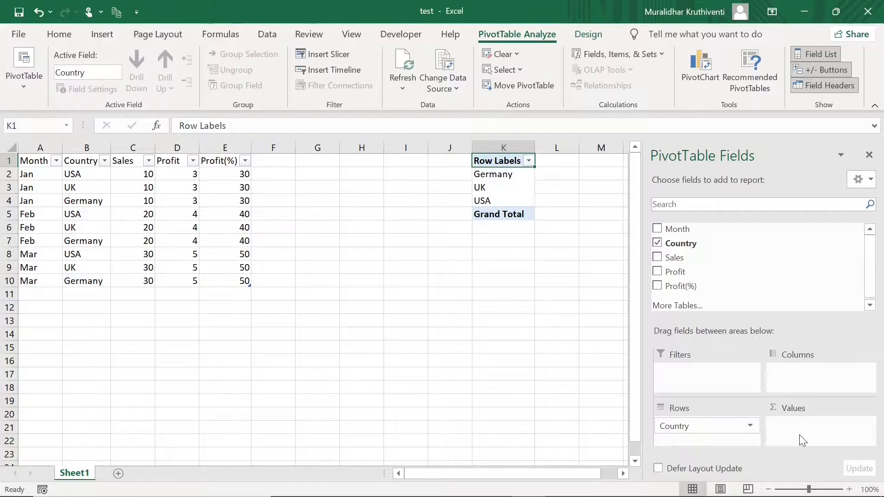
pyautogui.click(658, 256)
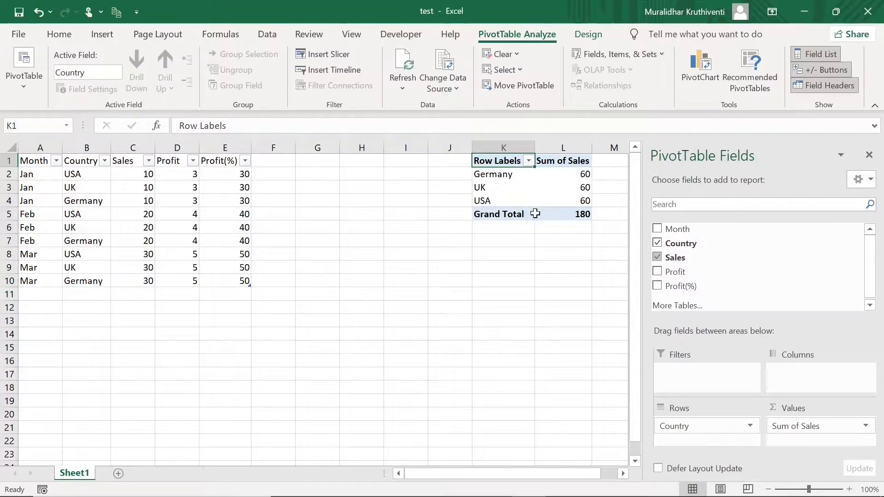
pyautogui.press('Down')
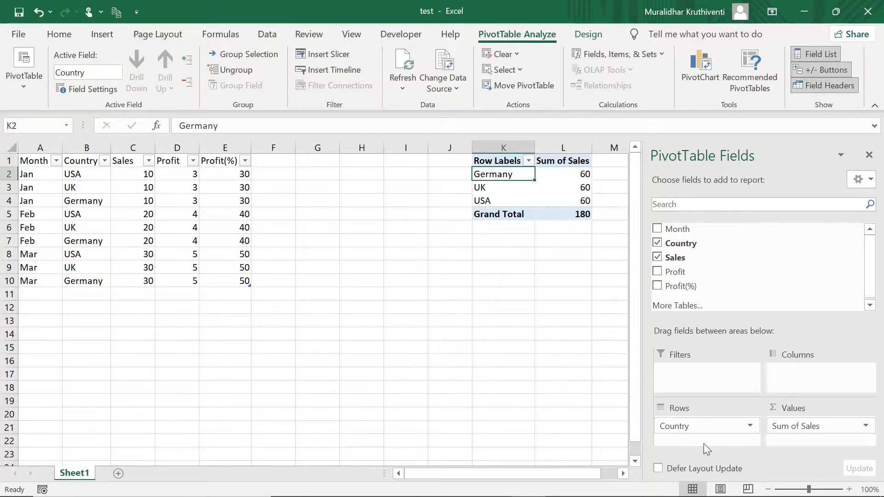
# - Try adding Month as a second row field beneath Country in the PivotTable, and undo the addition
pyautogui.click(657, 230)
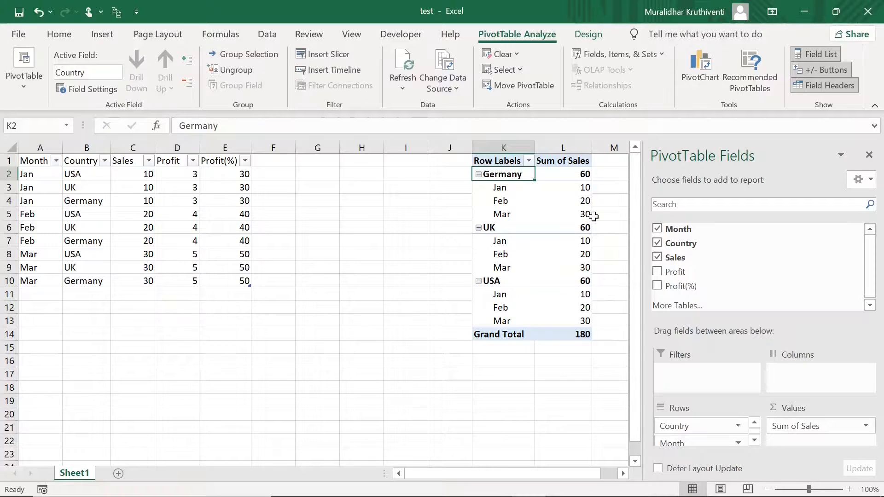
pyautogui.click(681, 443)
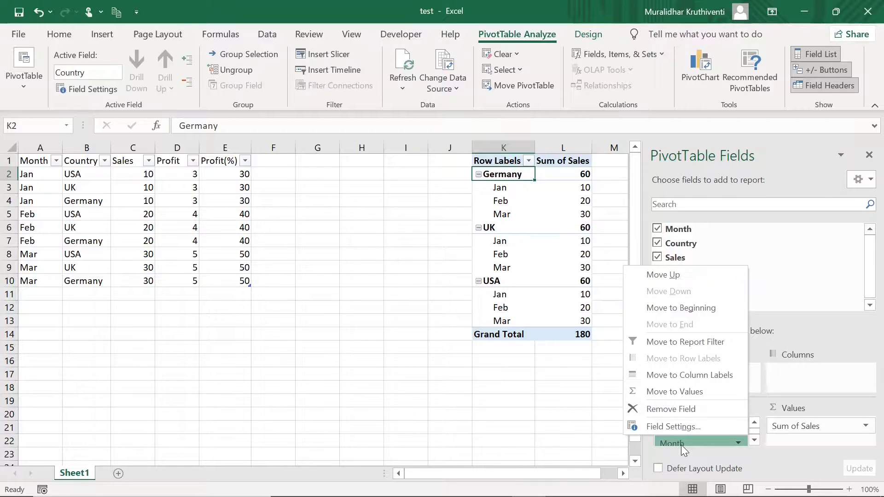
pyautogui.click(681, 444)
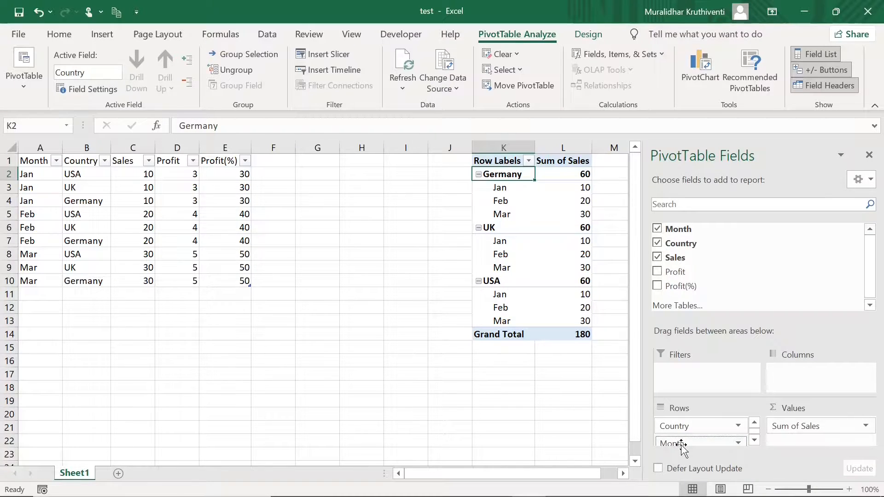
pyautogui.click(575, 412)
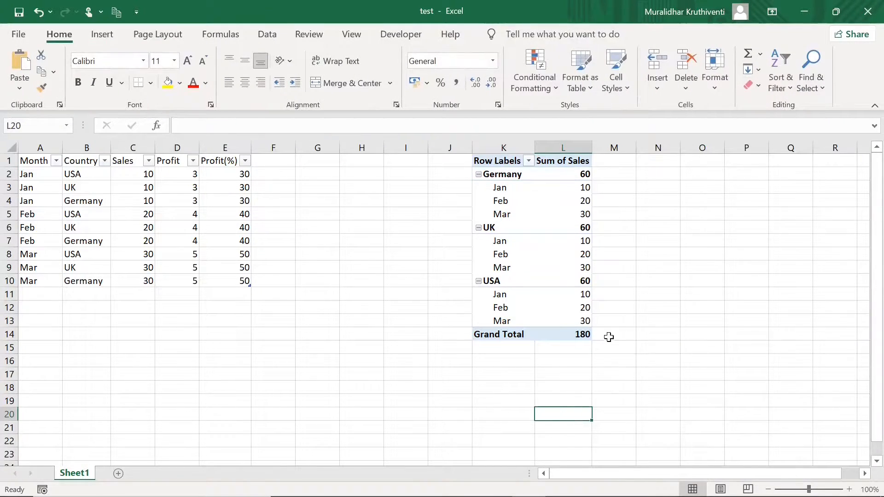
pyautogui.click(548, 282)
pyautogui.hotkey('ctrl', 'z')
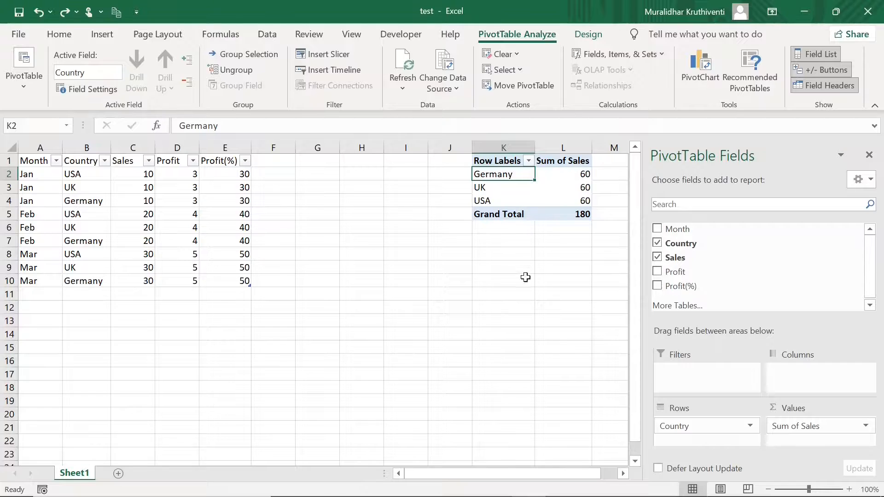
# - Add Month as a report filter of the PivotTable and filter the report to Jan
pyautogui.press('Up')
pyautogui.press('Right')
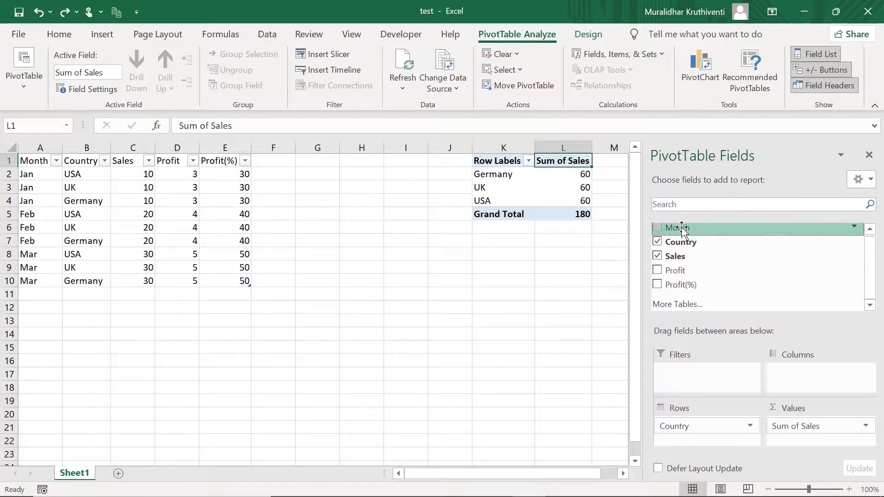
pyautogui.moveTo(683, 229); pyautogui.dragTo(689, 376)
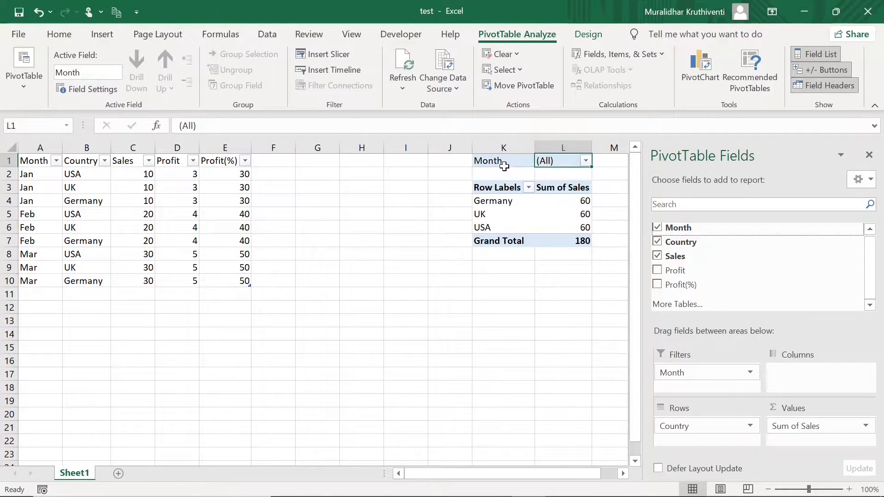
pyautogui.click(586, 162)
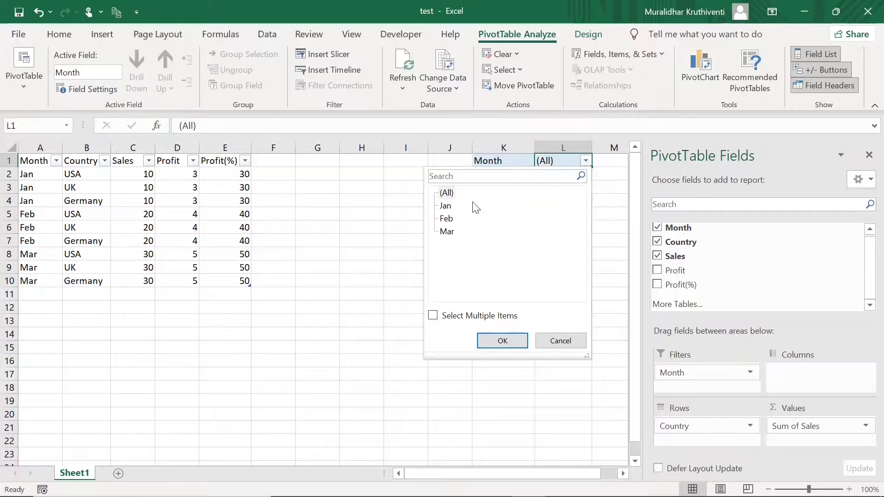
pyautogui.click(446, 205)
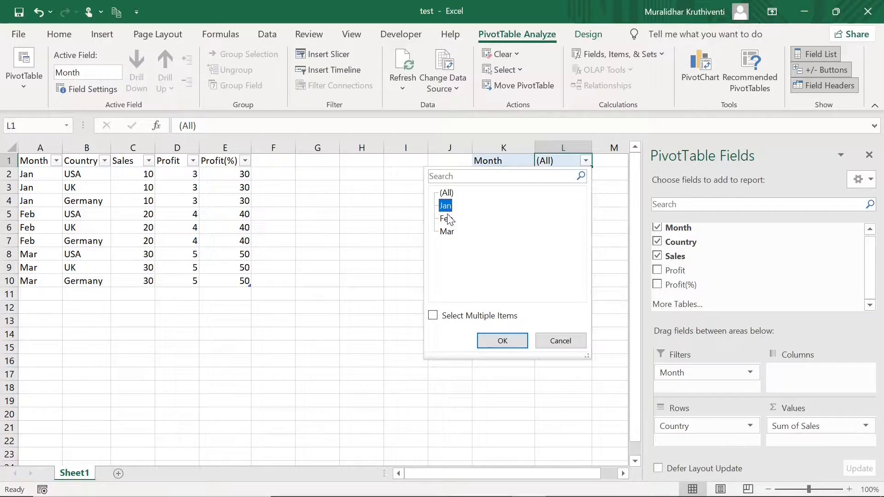
pyautogui.click(502, 341)
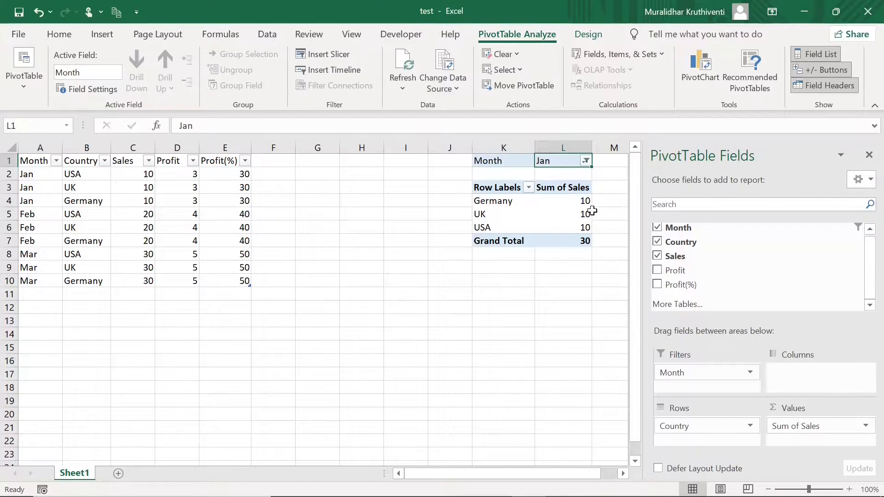
# - Allow multiple items in the Month report filter and filter the PivotTable to Jan and Feb
pyautogui.click(585, 162)
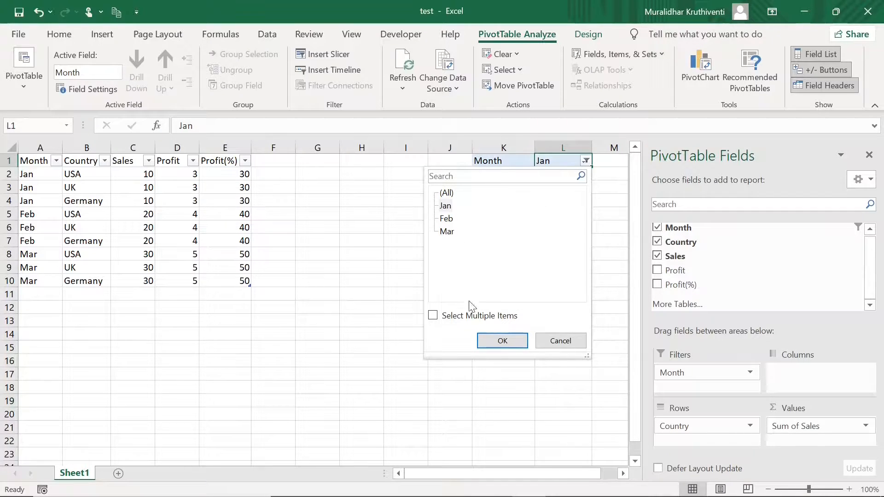
pyautogui.click(432, 316)
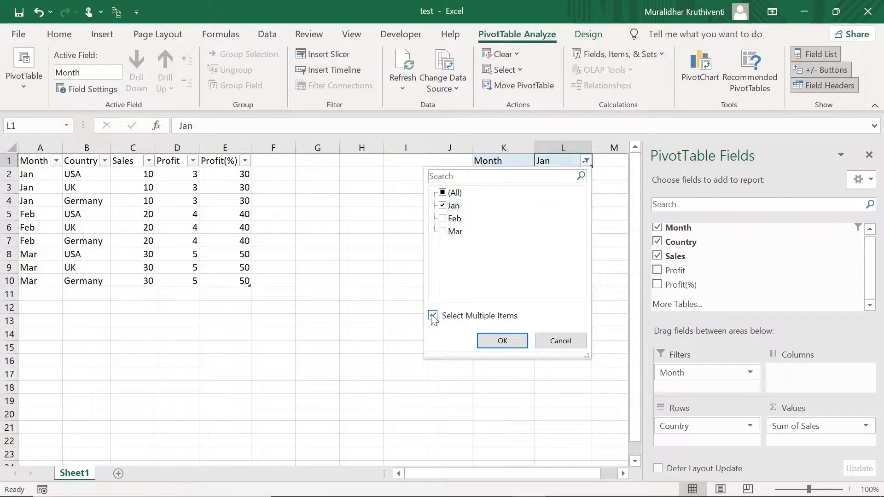
pyautogui.click(445, 218)
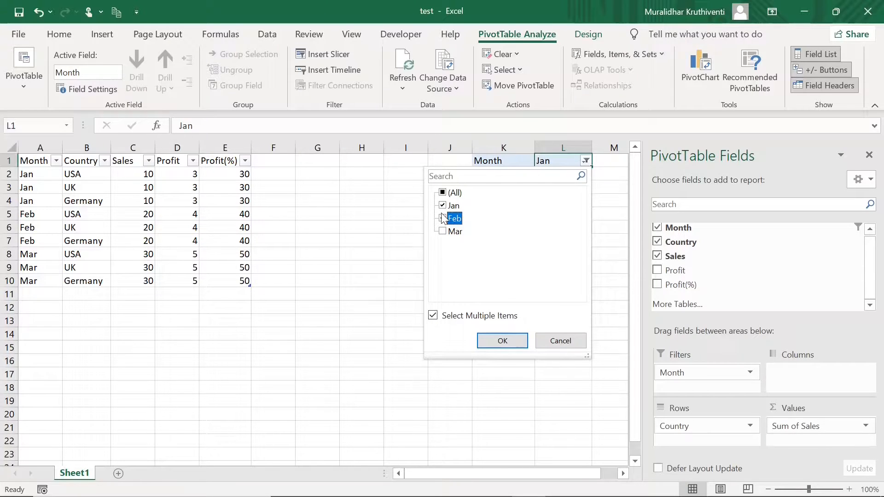
pyautogui.click(495, 339)
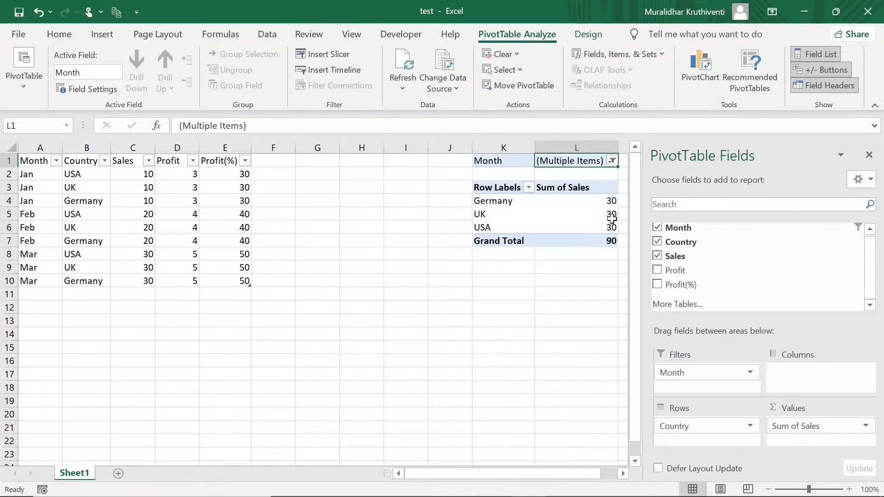
pyautogui.click(612, 161)
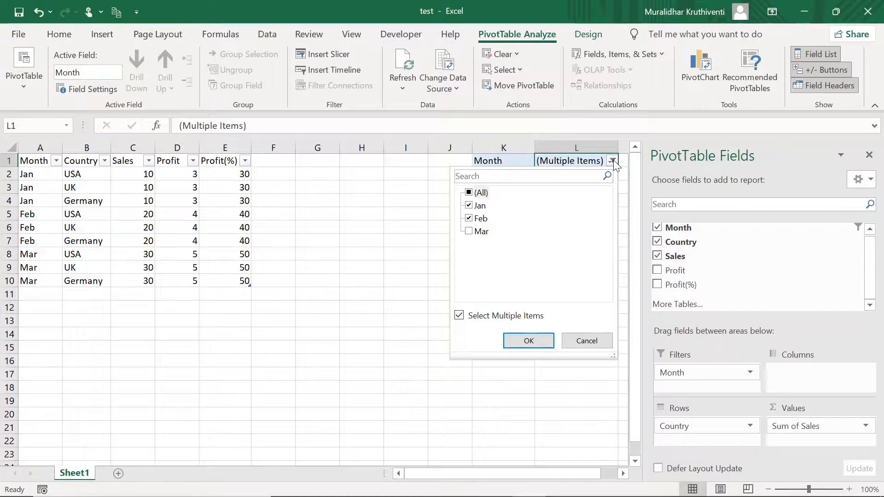
pyautogui.click(587, 340)
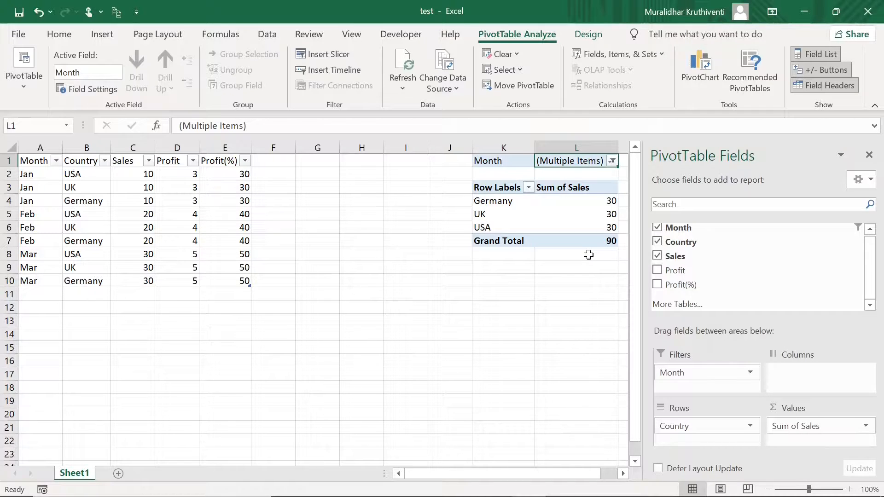
# - Undo the Month filter selections and the addition of Month as a report filter
pyautogui.hotkey('ctrl', 'z')
pyautogui.hotkey('ctrl', 'z')
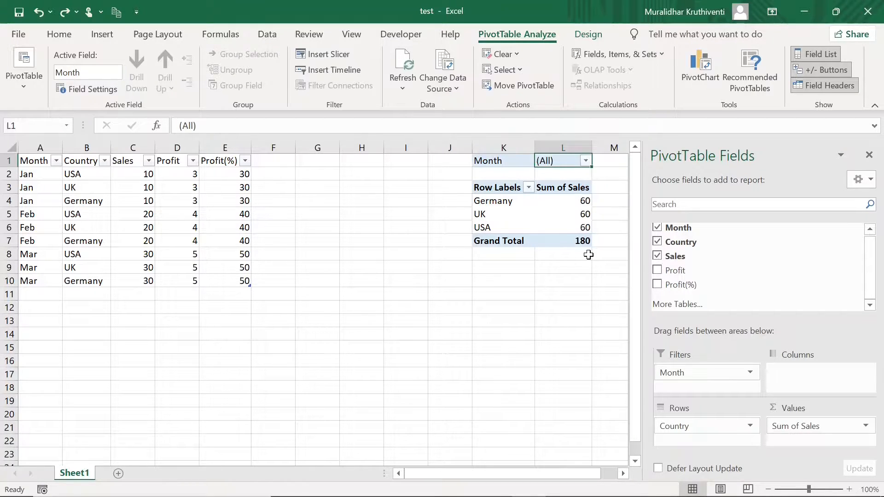
pyautogui.hotkey('ctrl', 'z')
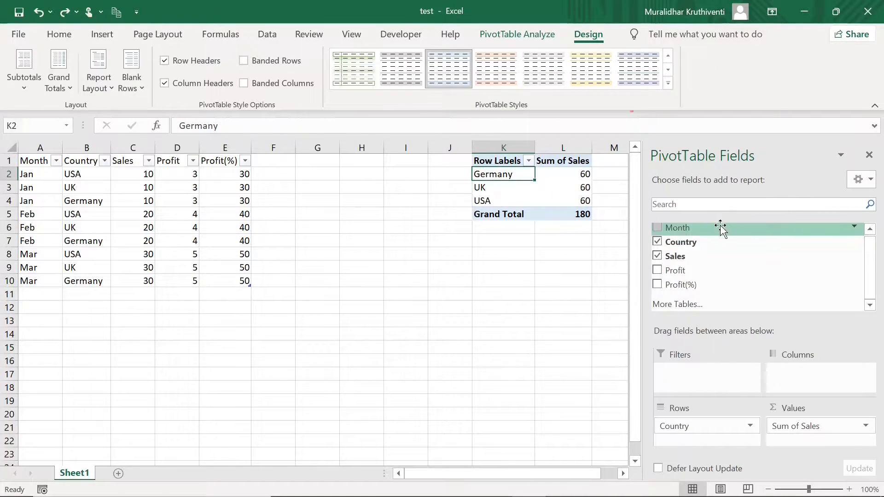
# - Add Month as a second row field beneath Country and set the PivotTable not to show subtotals
pyautogui.moveTo(689, 229); pyautogui.dragTo(705, 434)
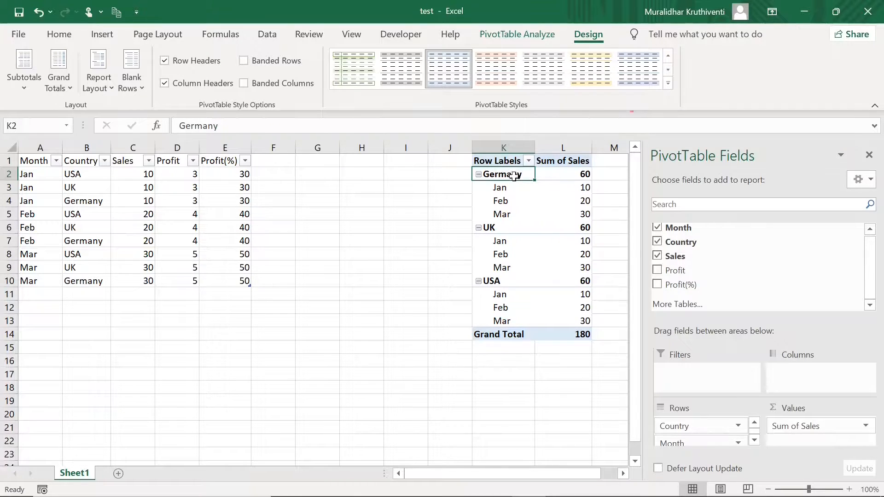
pyautogui.moveTo(586, 173)
pyautogui.click(20, 87)
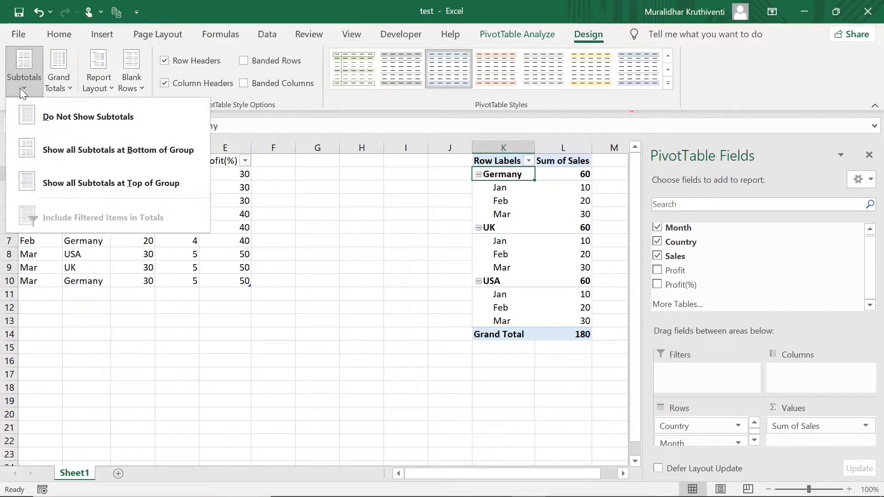
pyautogui.click(60, 118)
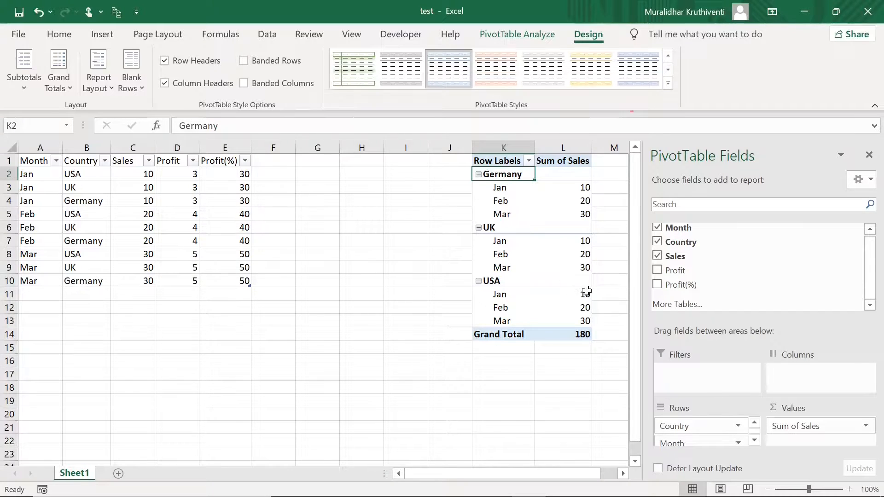
# - Try switching the PivotTable's grand totals off for rows and columns, and switch them on again for both
pyautogui.moveTo(586, 337)
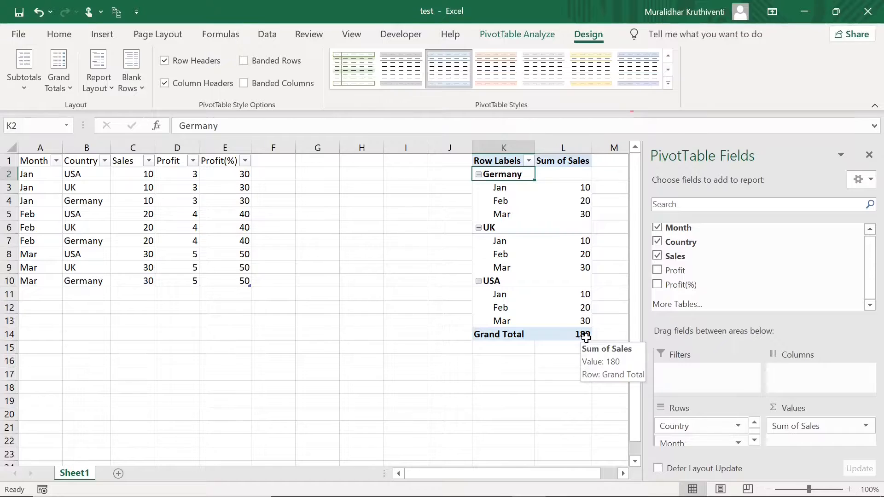
pyautogui.click(68, 85)
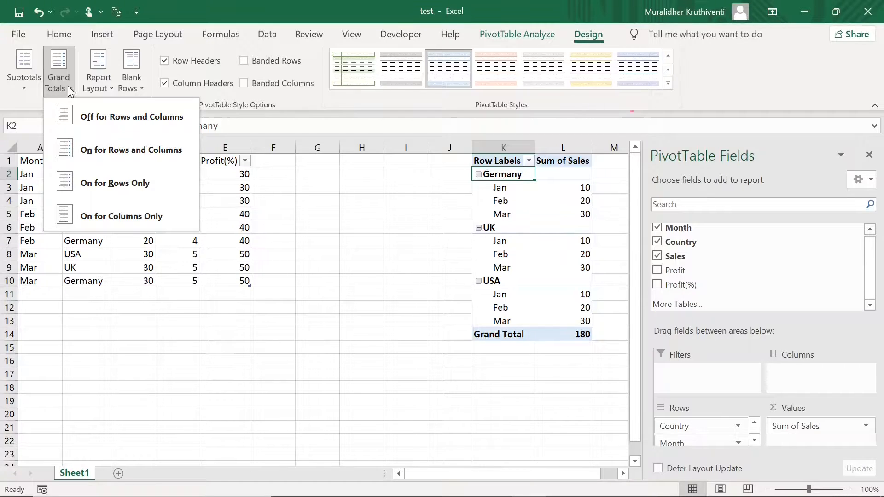
pyautogui.click(115, 150)
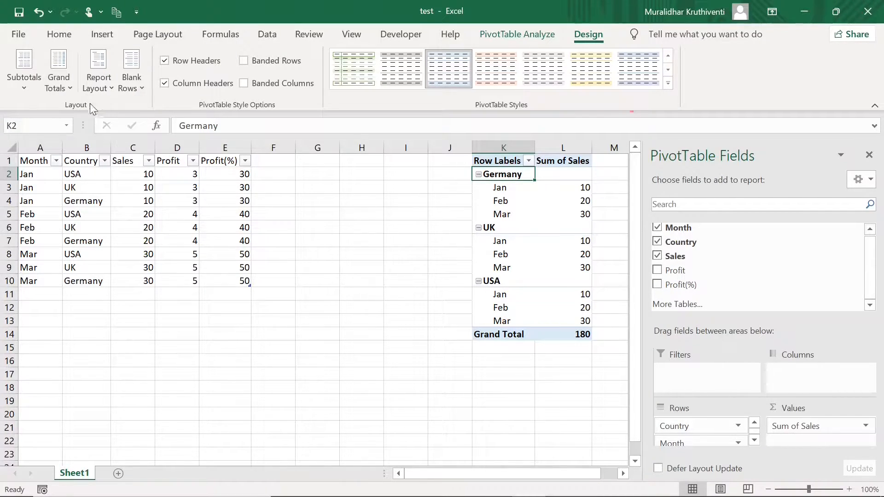
pyautogui.click(68, 83)
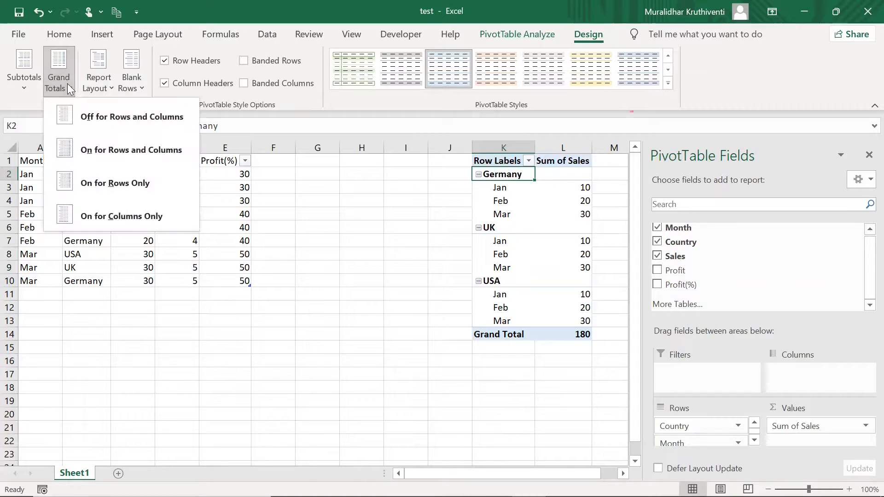
pyautogui.click(94, 121)
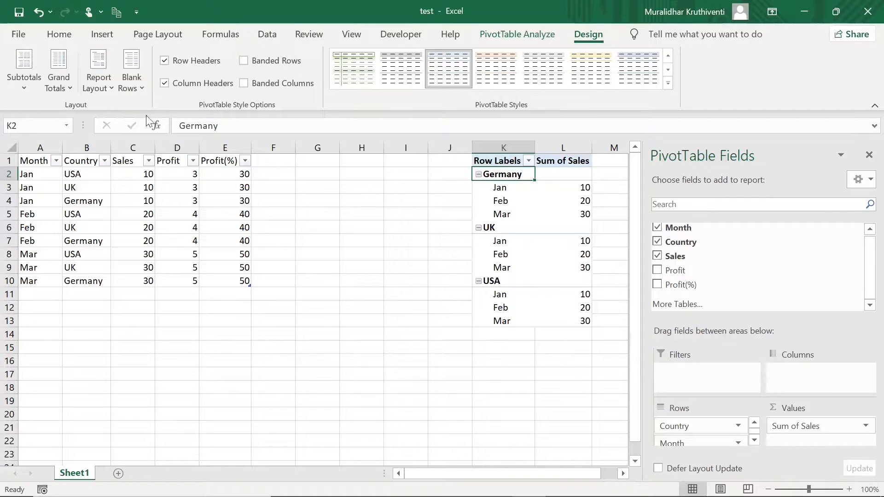
pyautogui.click(69, 83)
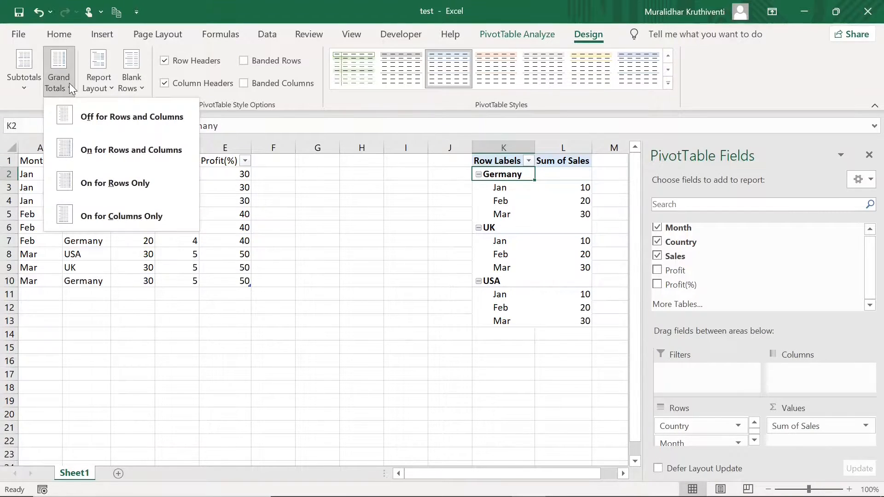
pyautogui.click(102, 151)
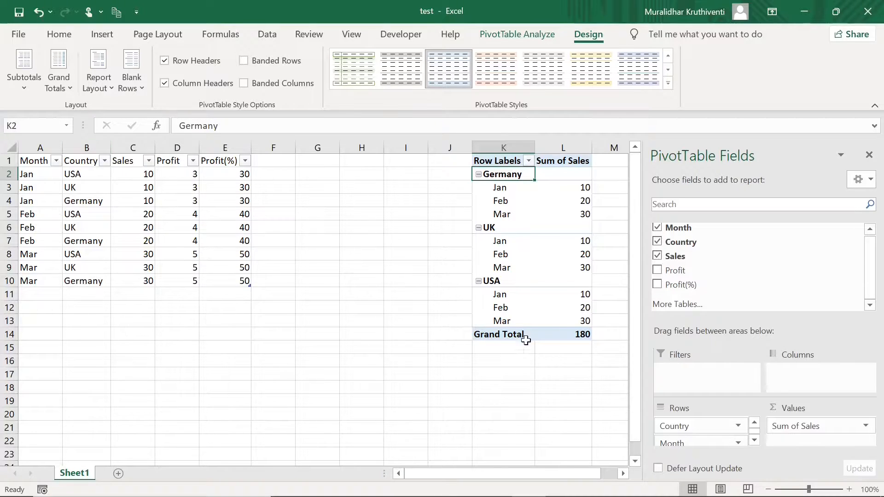
# - Undo the grand total and subtotal changes and the addition of Month as a row field
pyautogui.moveTo(537, 335)
pyautogui.hotkey('ctrl', 'z')
pyautogui.hotkey('ctrl', 'z')
pyautogui.hotkey('ctrl', 'z')
pyautogui.hotkey('ctrl', 'z')
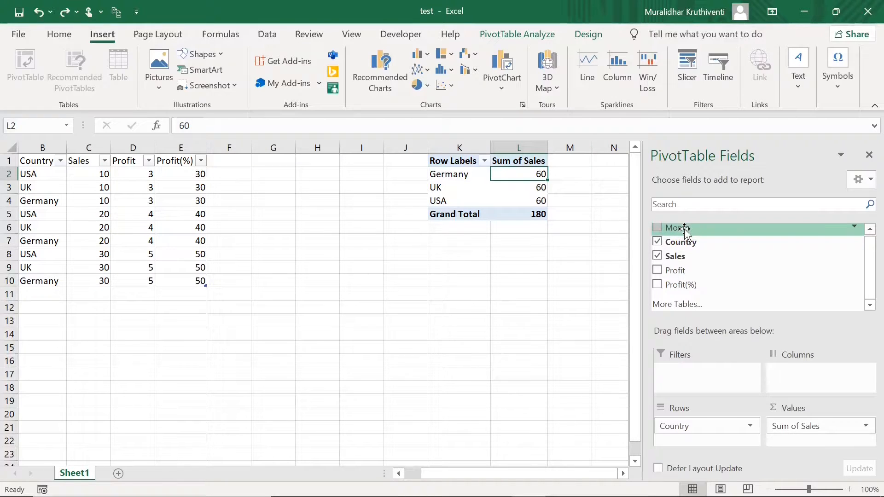
# - Add Month beneath Country in the PivotTable rows and show the report in tabular form
pyautogui.moveTo(687, 230); pyautogui.dragTo(710, 428)
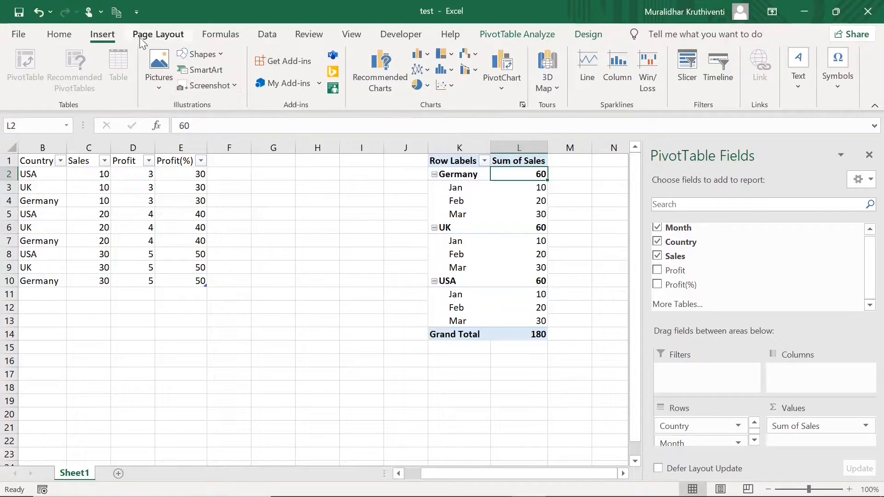
pyautogui.click(584, 32)
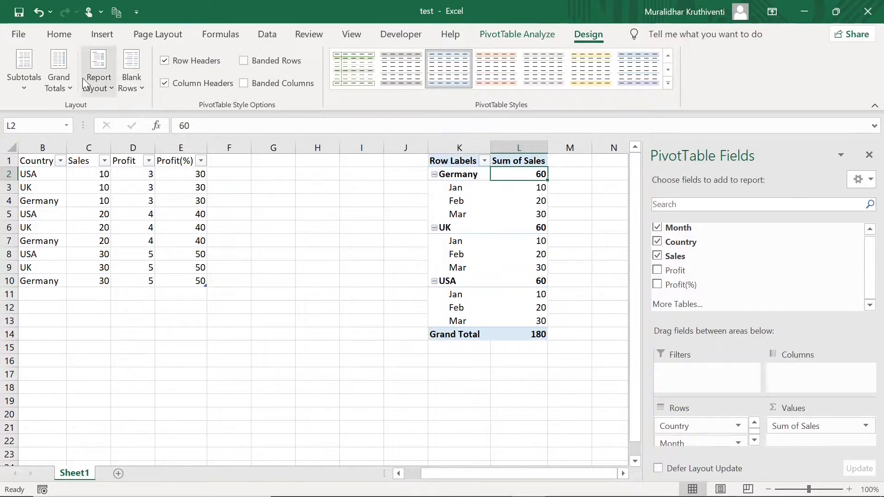
pyautogui.click(112, 90)
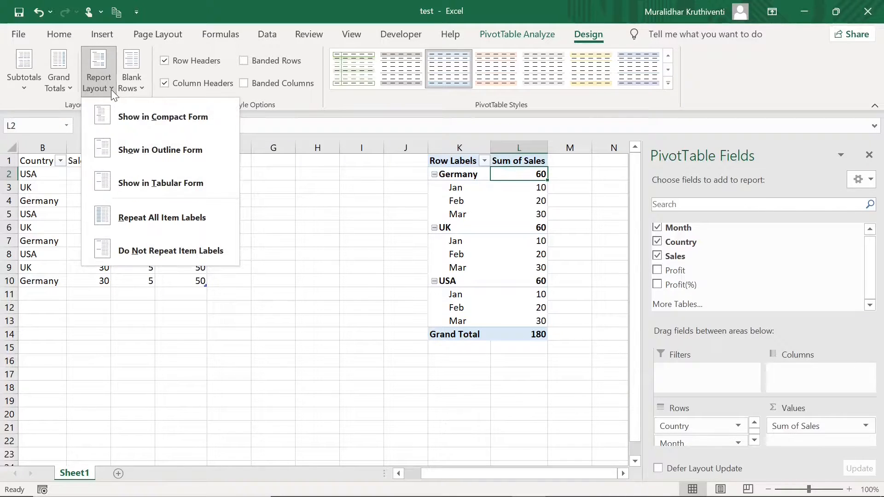
pyautogui.click(158, 184)
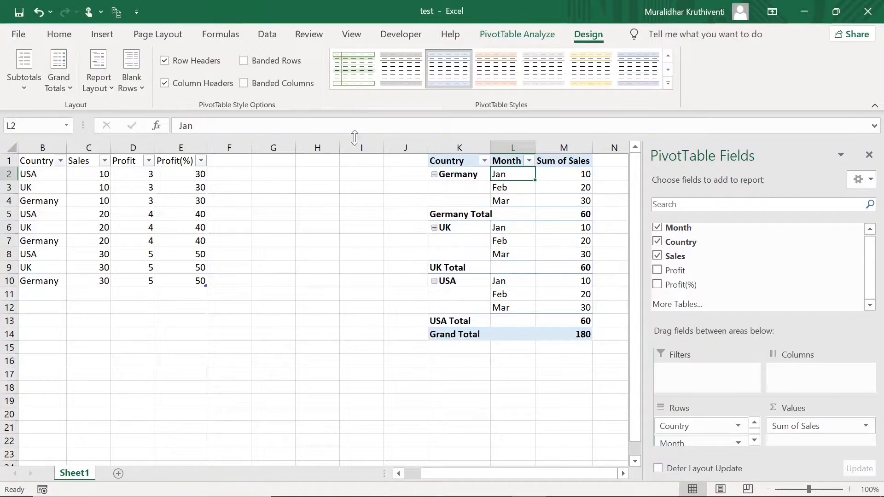
# - Try the outline form for the report layout and return the PivotTable to compact form
pyautogui.click(112, 90)
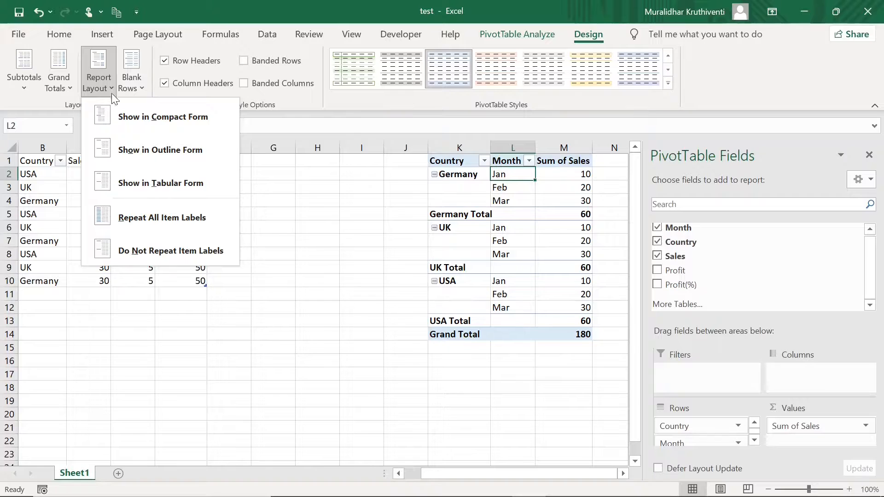
pyautogui.click(153, 154)
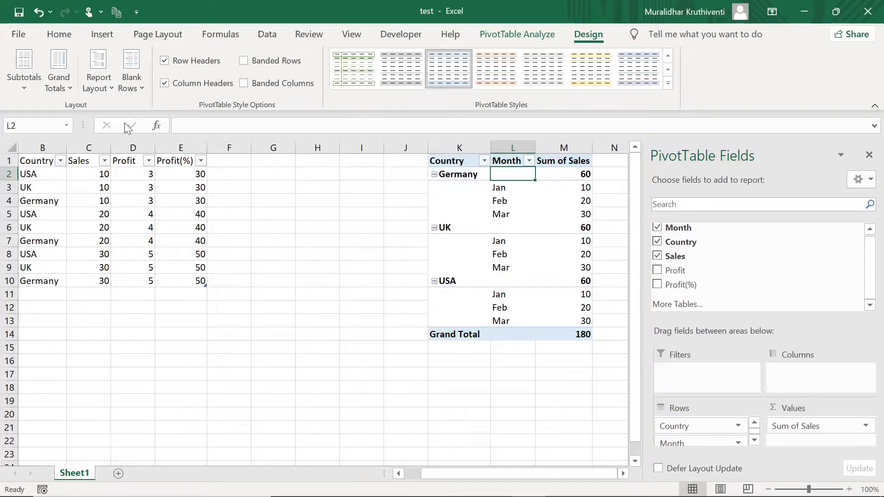
pyautogui.click(107, 84)
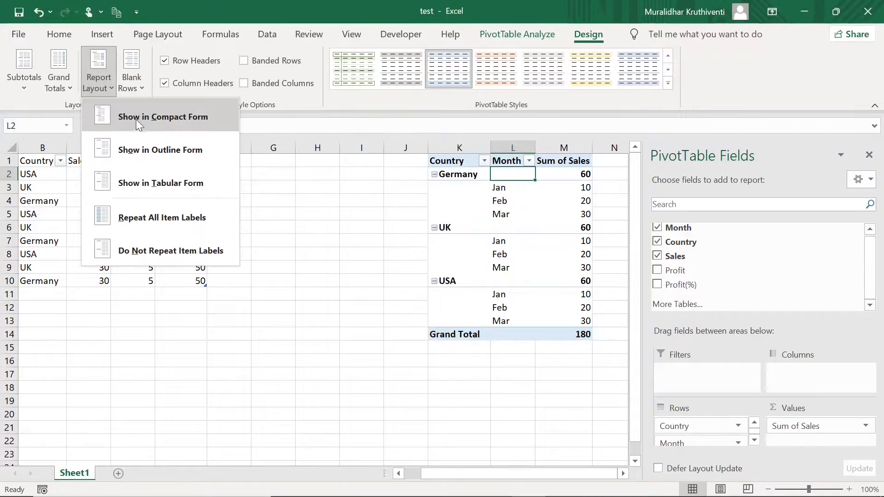
pyautogui.click(148, 121)
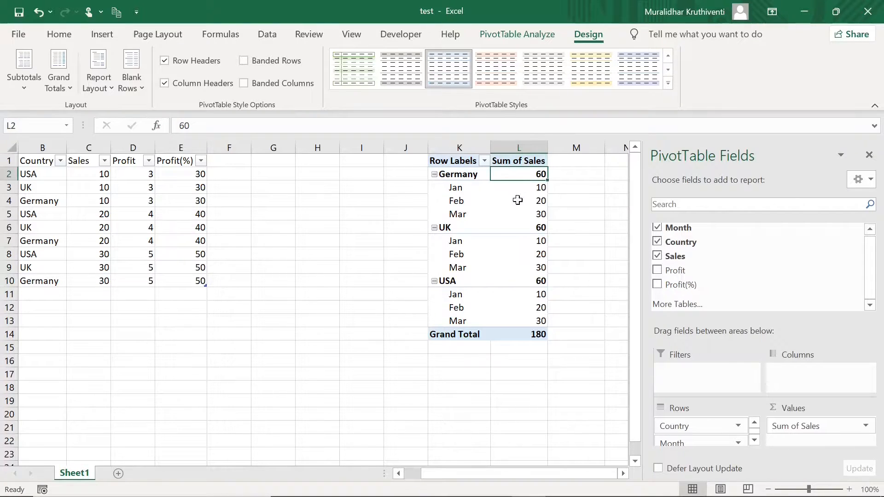
pyautogui.moveTo(496, 195)
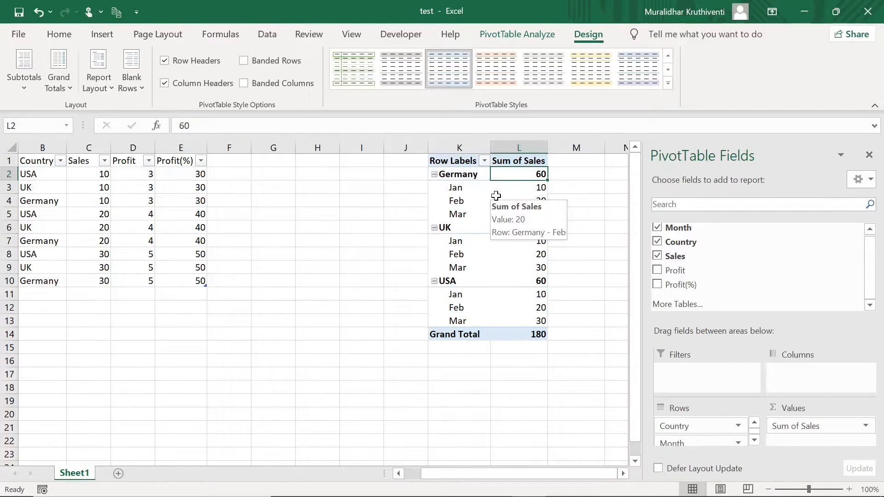
pyautogui.click(111, 93)
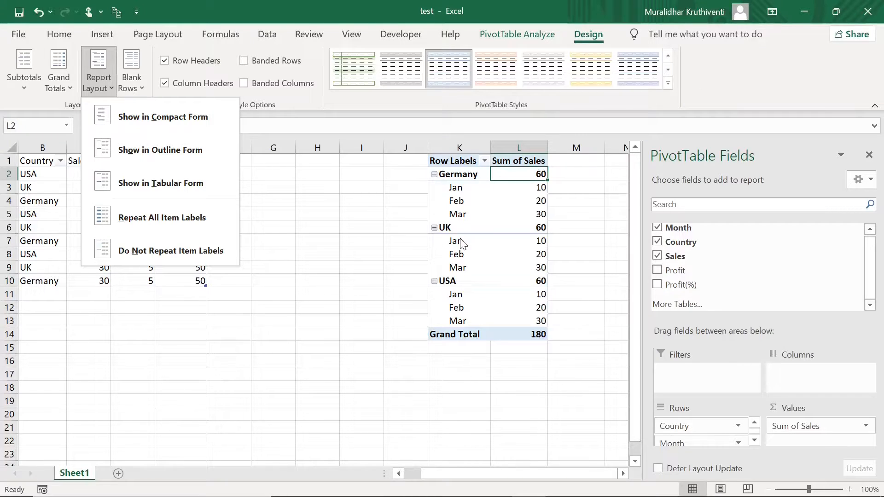
pyautogui.click(545, 233)
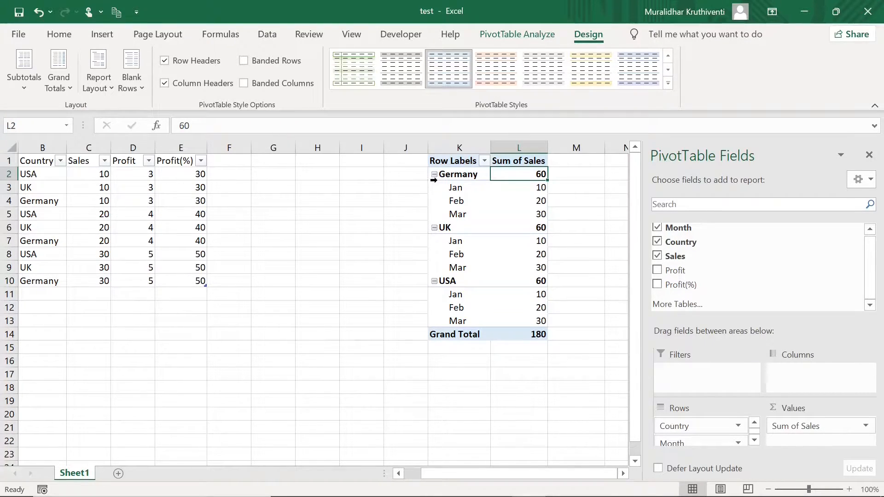
# - Collapse and re-expand the UK group, and hide and restore the PivotTable's +/- buttons
pyautogui.click(434, 228)
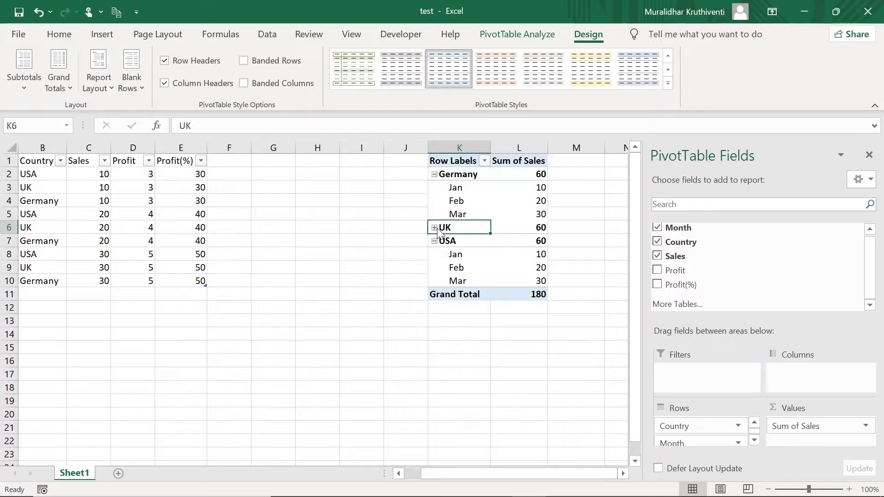
pyautogui.click(435, 228)
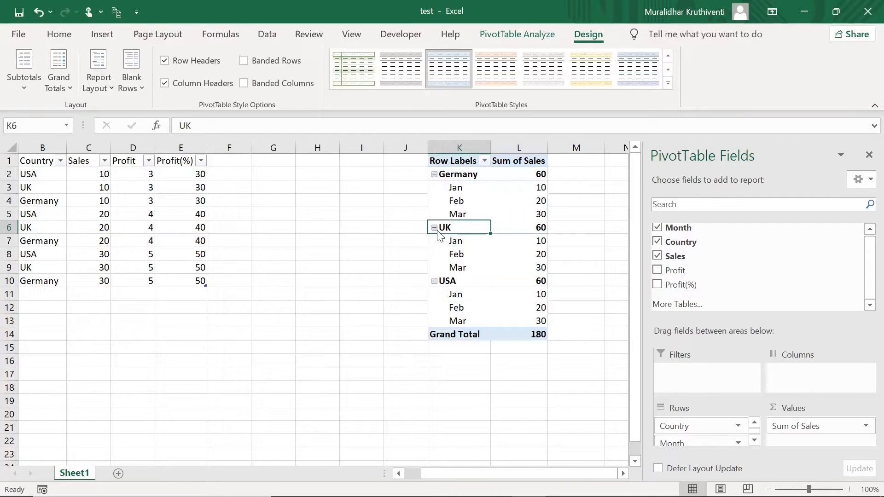
pyautogui.click(510, 34)
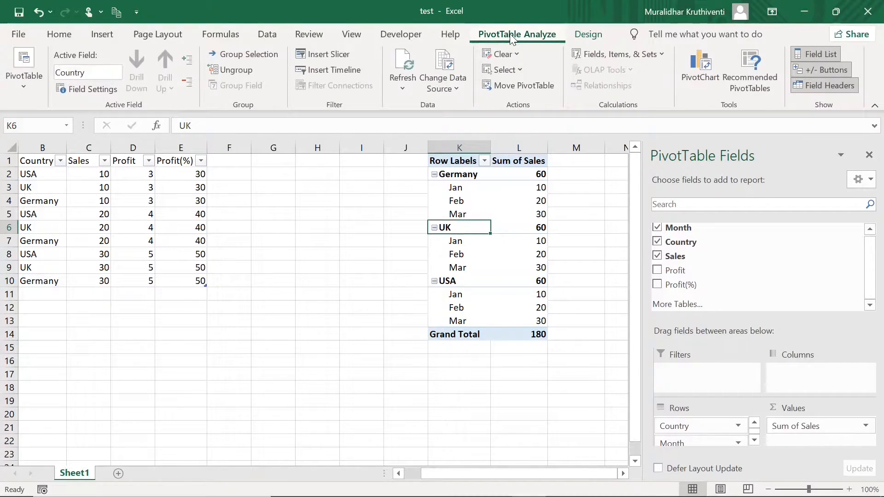
pyautogui.click(829, 69)
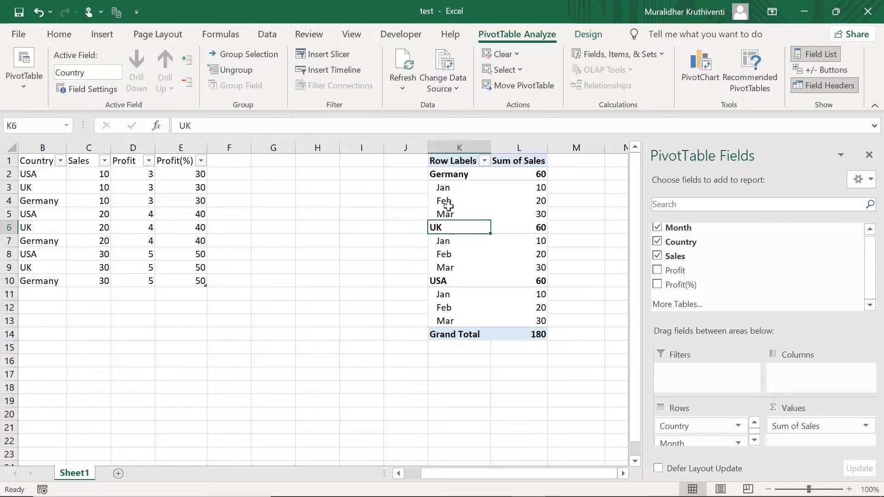
pyautogui.click(832, 69)
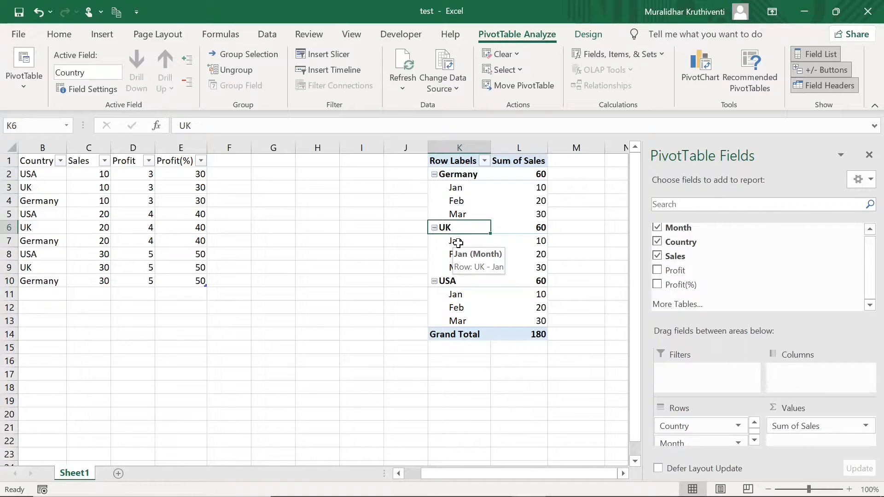
# - Hide the PivotTable field list and show it again
pyautogui.click(869, 155)
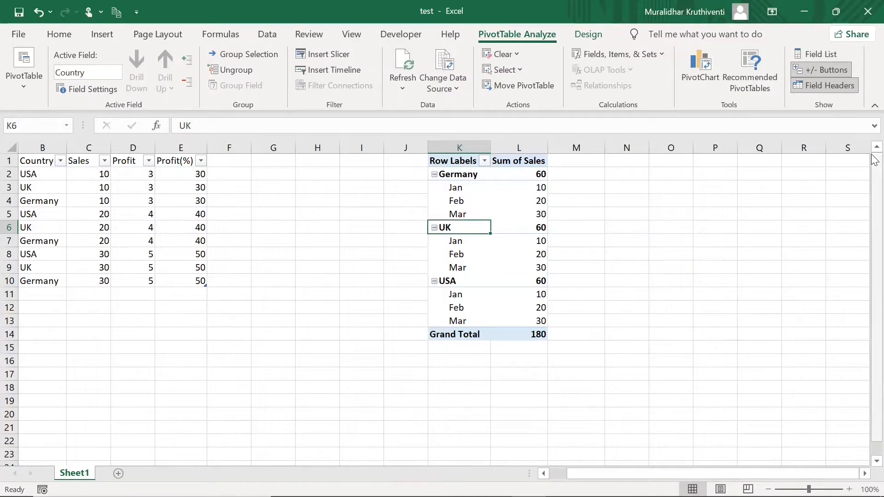
pyautogui.click(817, 56)
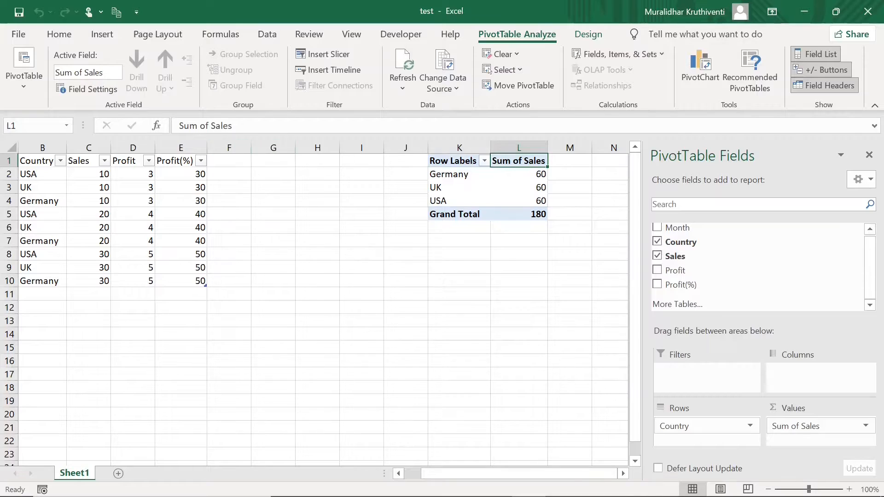
# - Rename the PivotTable's Sum of Sales heading to Sales by Country and widen column L to fit it
pyautogui.click(212, 125)
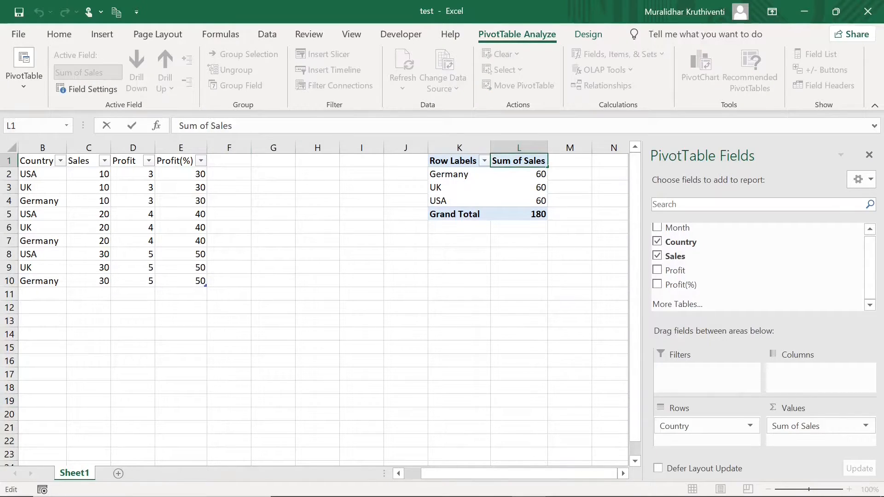
pyautogui.press('BackSpace')
pyautogui.press('BackSpace')
pyautogui.press('BackSpace')
pyautogui.press('BackSpace')
pyautogui.press('BackSpace')
pyautogui.press('BackSpace')
pyautogui.press('BackSpace')
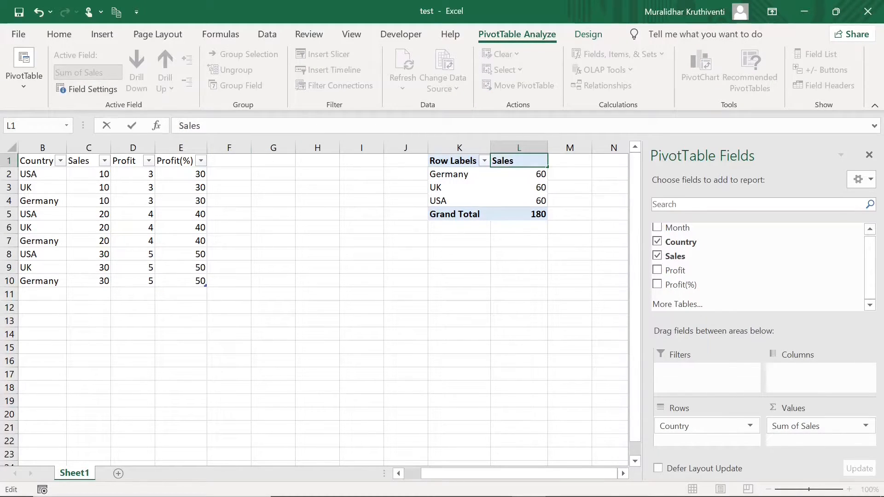
pyautogui.press('Return')
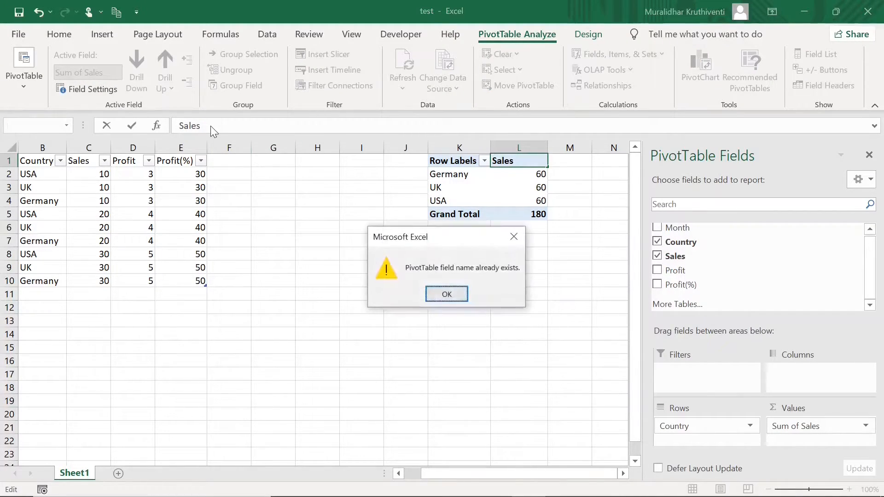
pyautogui.click(450, 295)
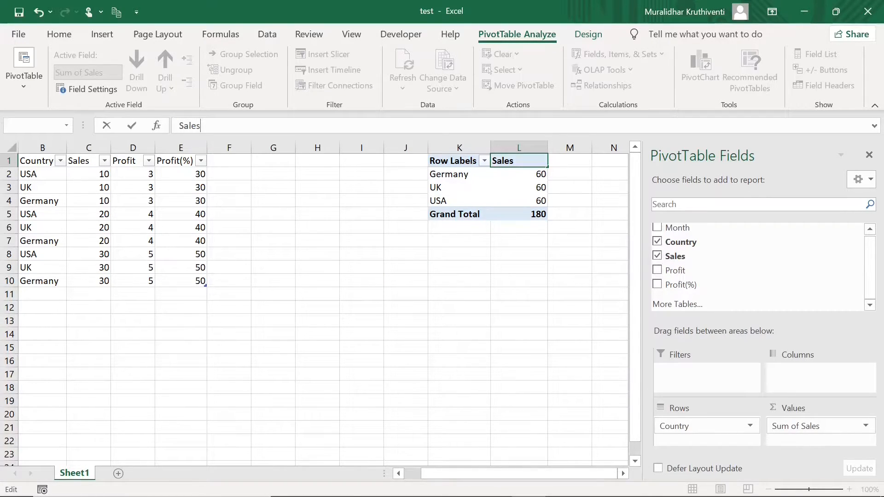
pyautogui.write('by Country')
pyautogui.press('Return')
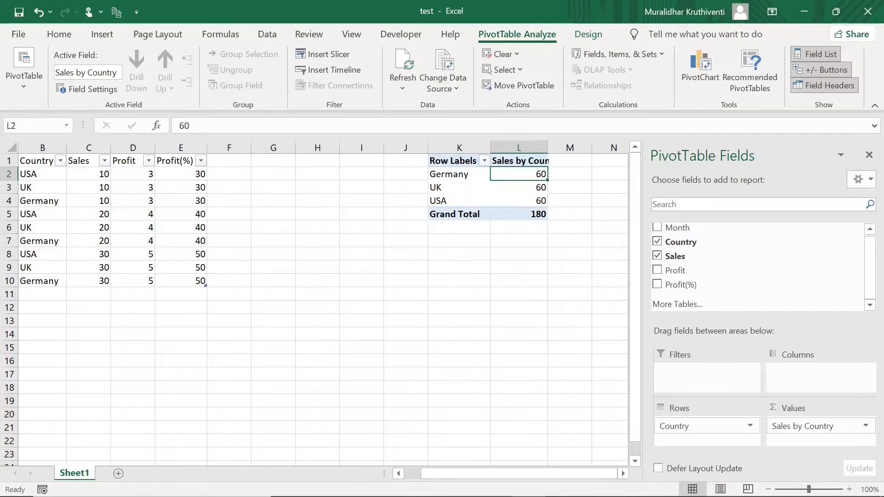
pyautogui.doubleClick(548, 147)
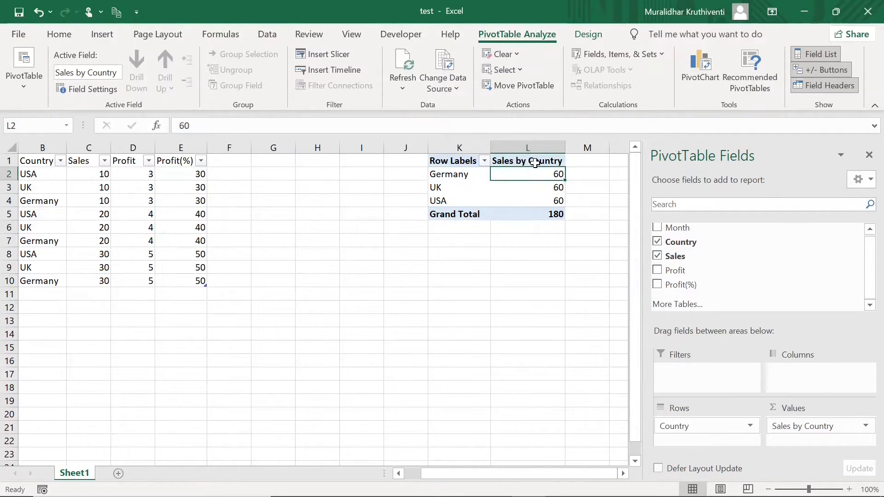
# - Try summarising the Sales by Country values by Average, and undo the change
pyautogui.click(508, 202)
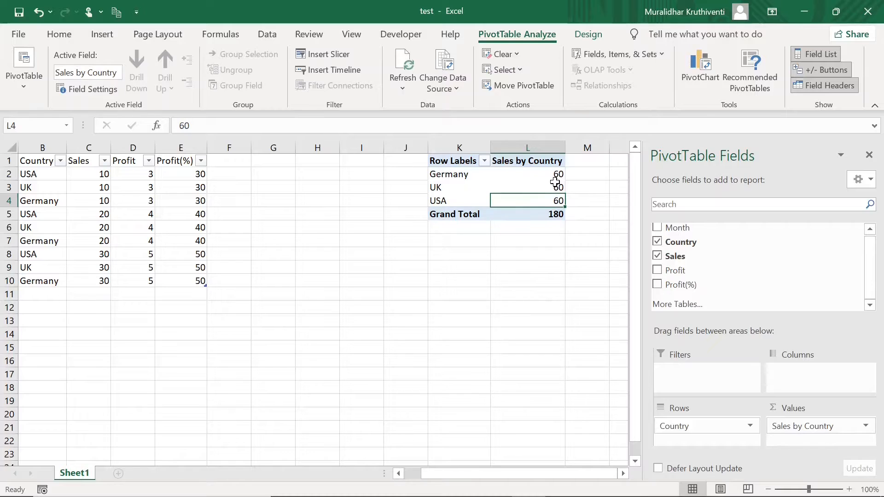
pyautogui.moveTo(555, 183)
pyautogui.click(866, 427)
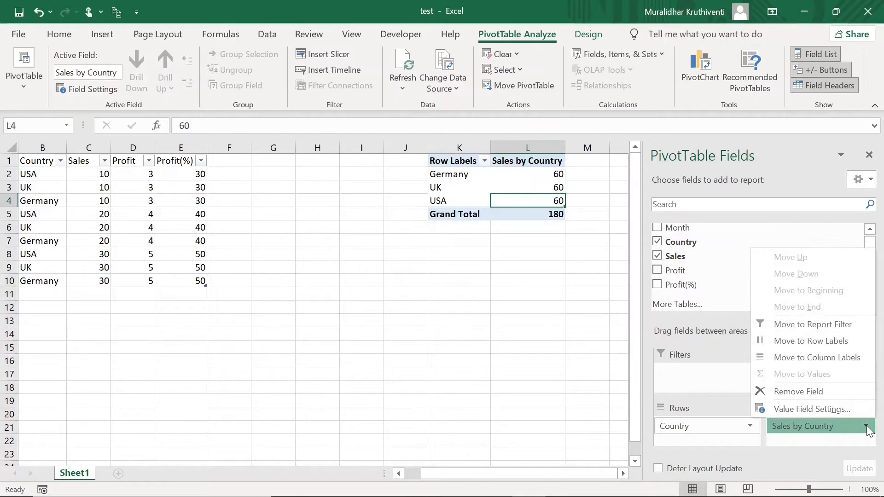
pyautogui.click(813, 409)
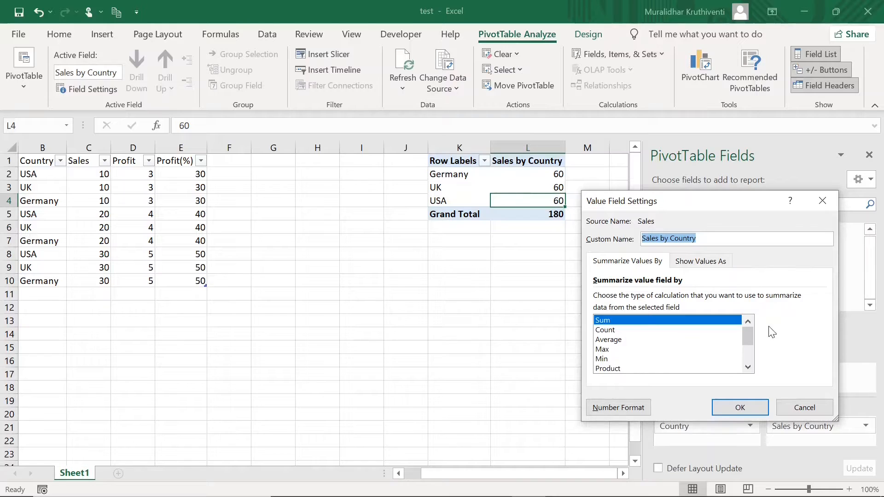
pyautogui.moveTo(745, 336)
pyautogui.mouseDown()
pyautogui.moveTo(747, 356)
pyautogui.moveTo(746, 322)
pyautogui.mouseUp()
pyautogui.click(619, 341)
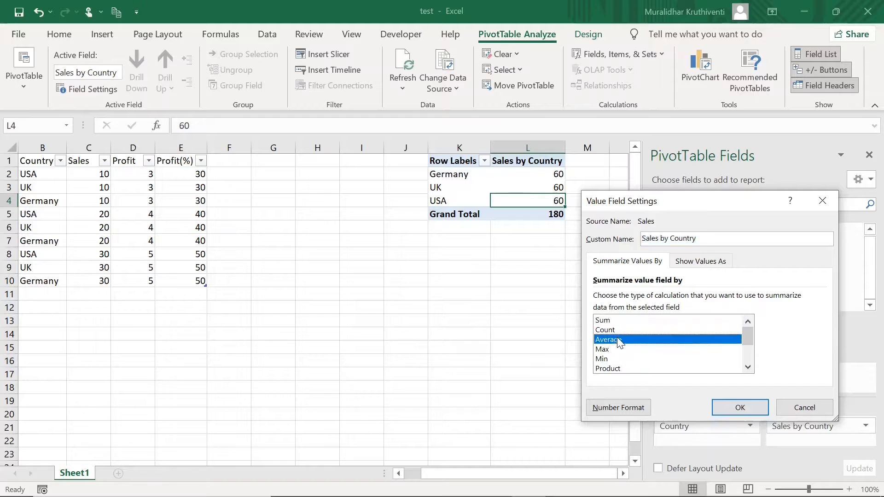
pyautogui.click(745, 407)
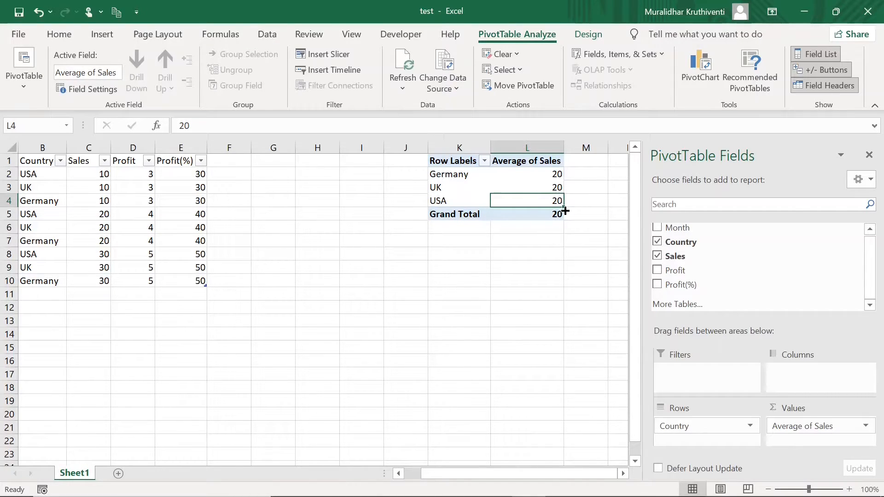
pyautogui.hotkey('ctrl', 'z')
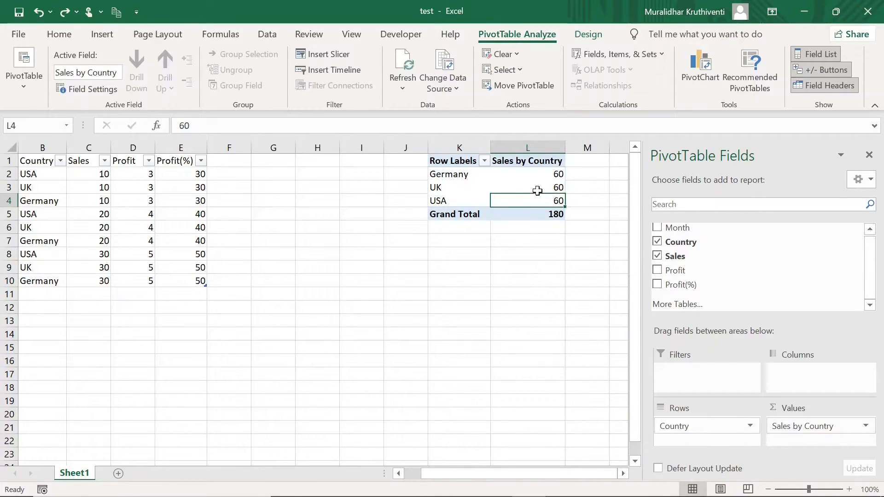
# - Look through the Show Values As and Summarize Values By choices for the UK sales value, and the value field's own options
pyautogui.moveTo(523, 186)
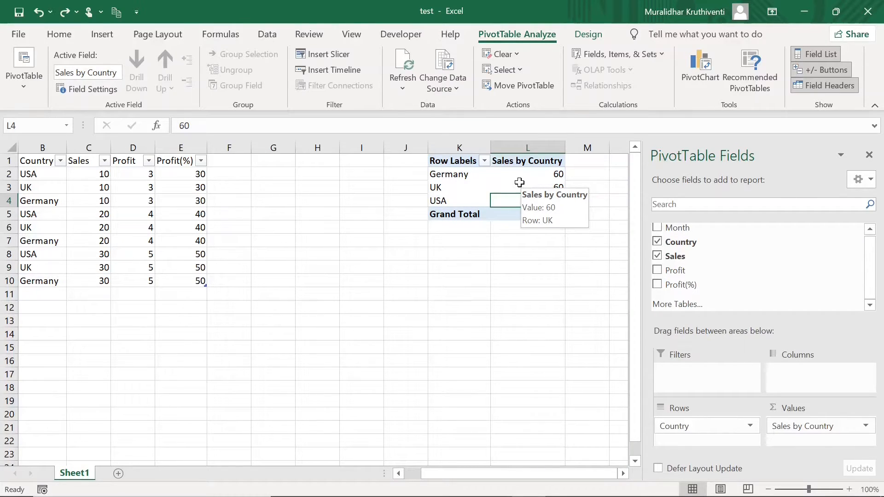
pyautogui.rightClick(520, 184)
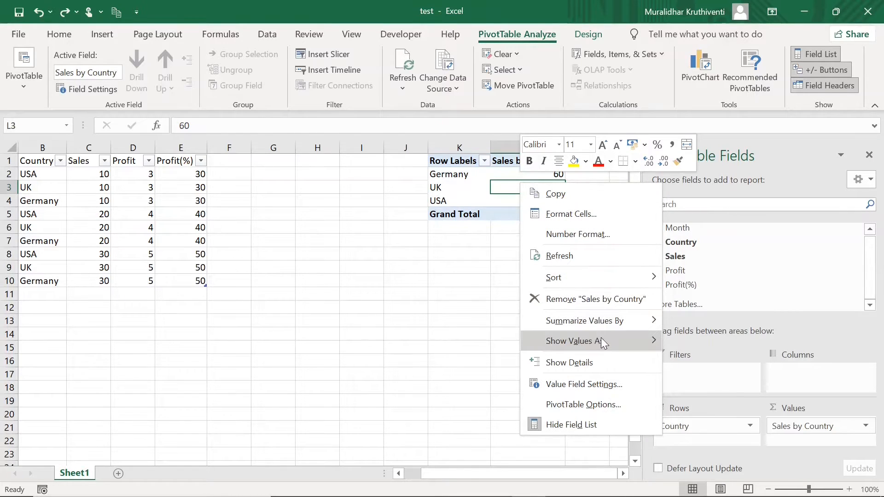
pyautogui.moveTo(600, 341)
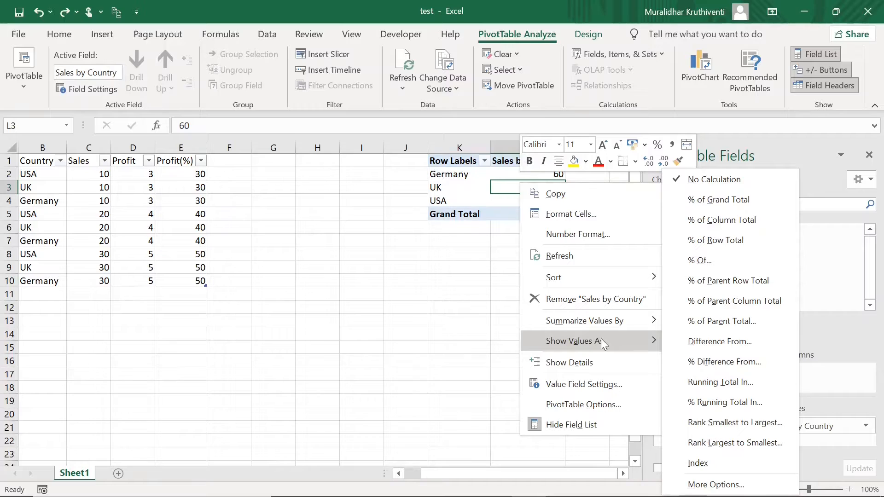
pyautogui.moveTo(612, 319)
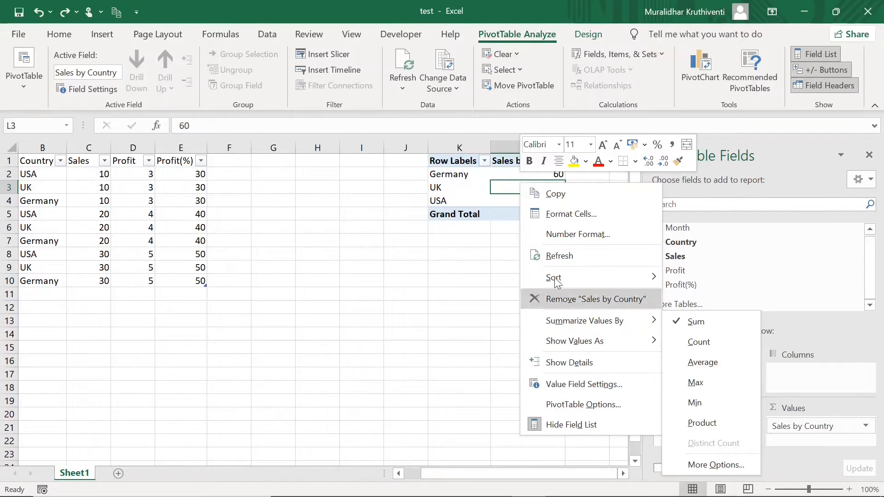
pyautogui.press('Escape')
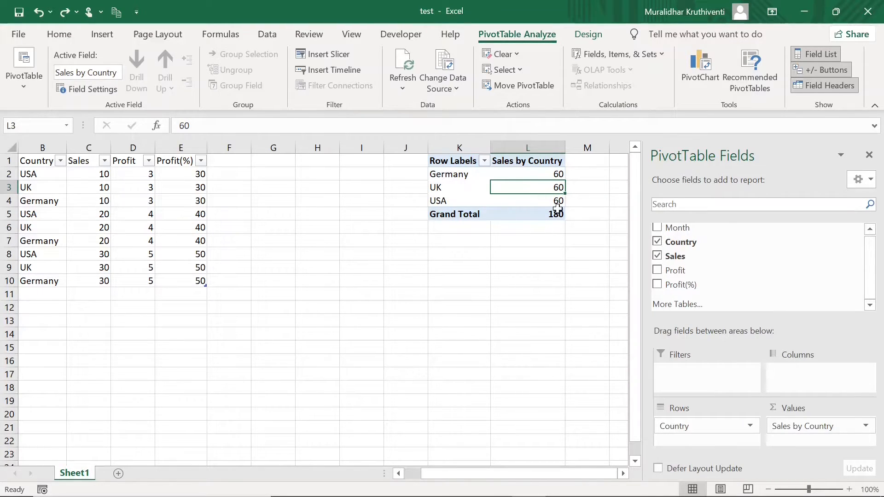
pyautogui.click(864, 426)
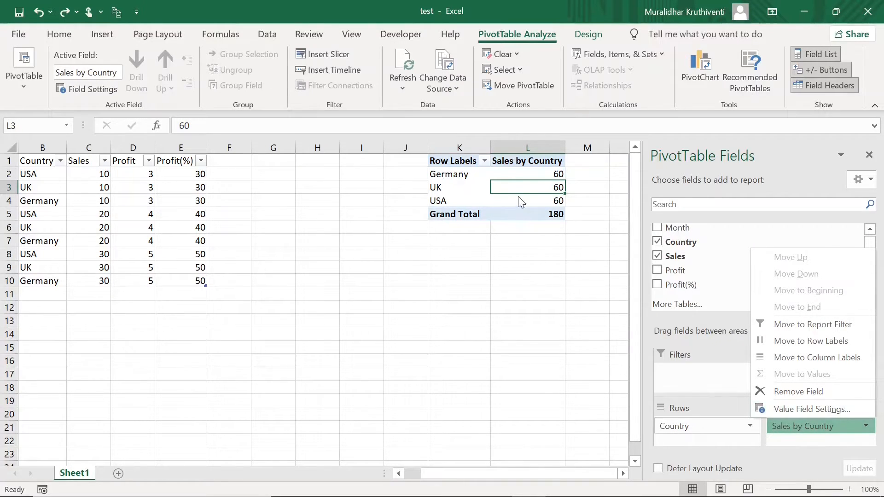
pyautogui.click(481, 195)
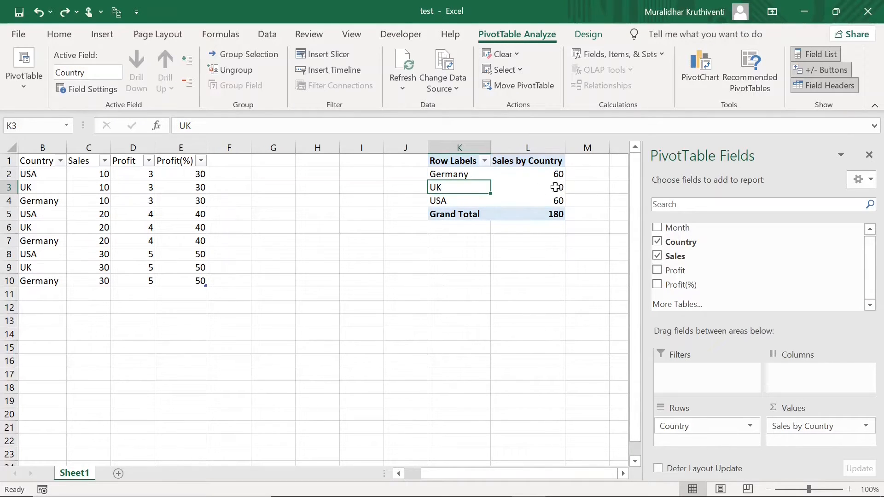
# - Review the Layout & Format, Totals & Filters, Display, Printing and Data settings in the PivotTable Options, leaving them unchanged
pyautogui.moveTo(535, 194)
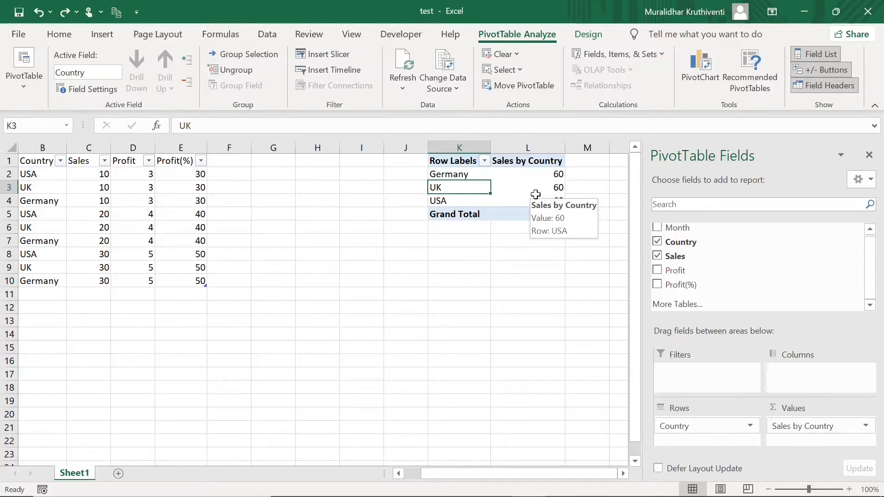
pyautogui.click(530, 177)
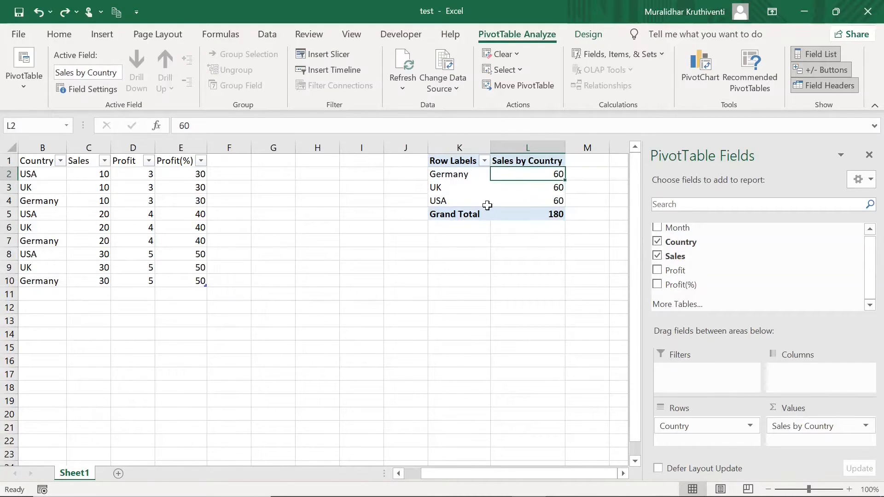
pyautogui.click(521, 186)
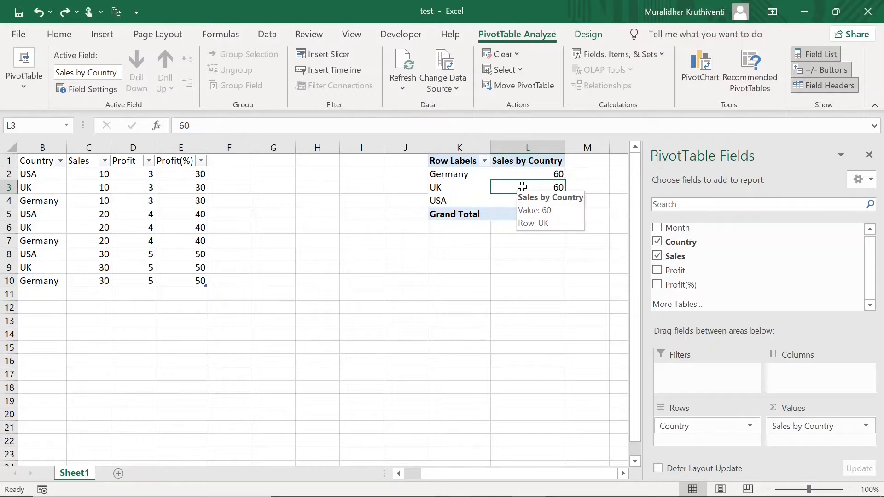
pyautogui.rightClick(523, 188)
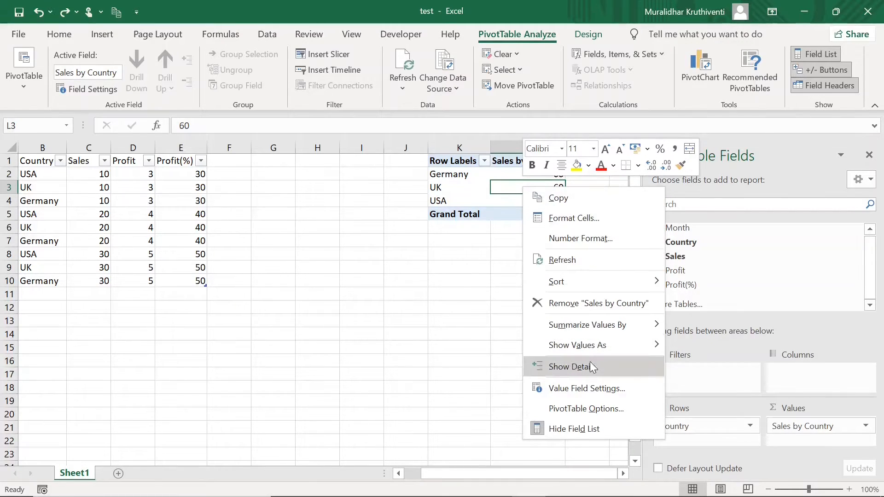
pyautogui.click(599, 409)
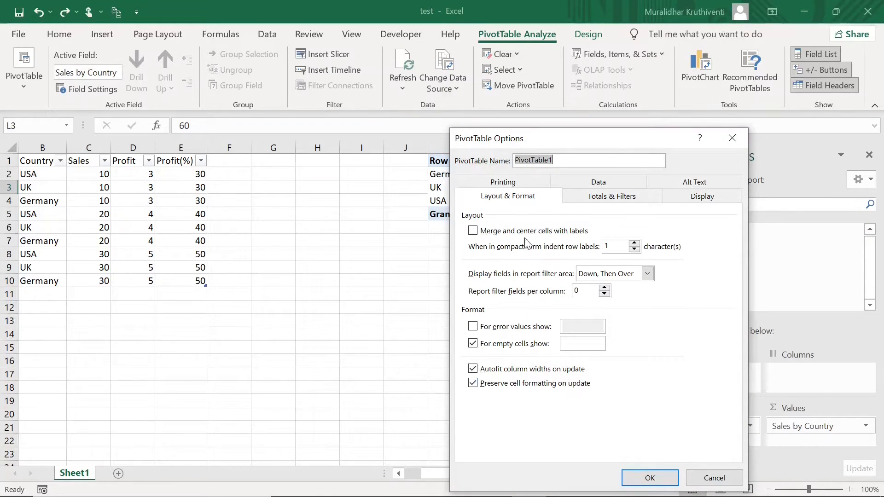
pyautogui.click(518, 202)
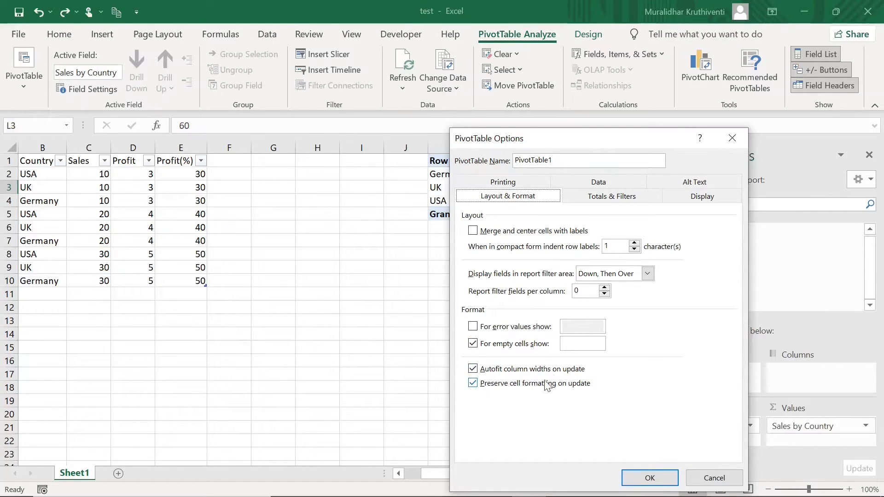
pyautogui.click(602, 198)
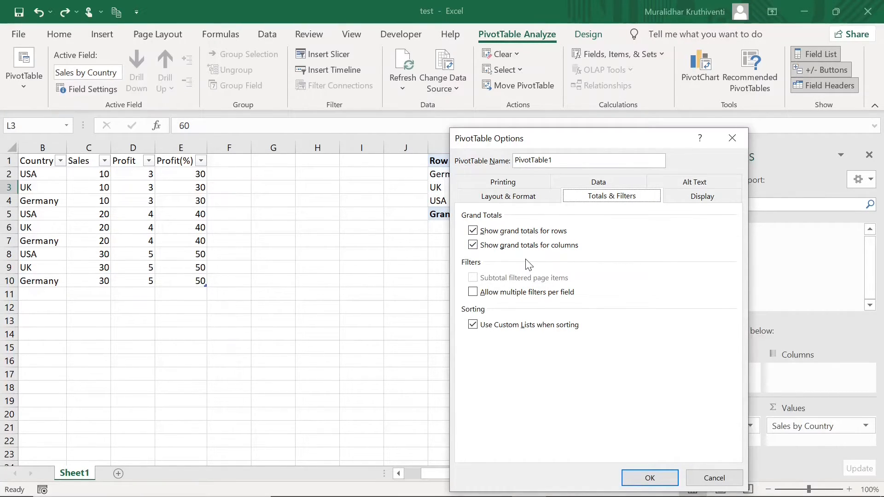
pyautogui.click(702, 197)
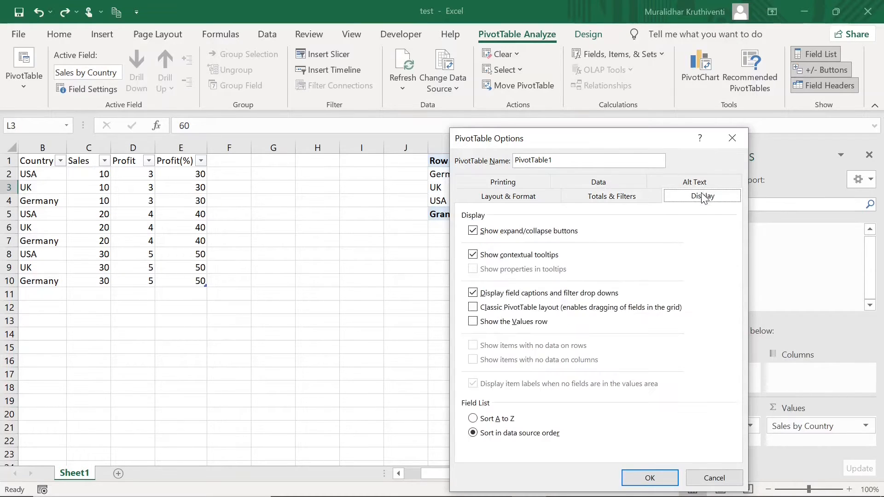
pyautogui.click(497, 184)
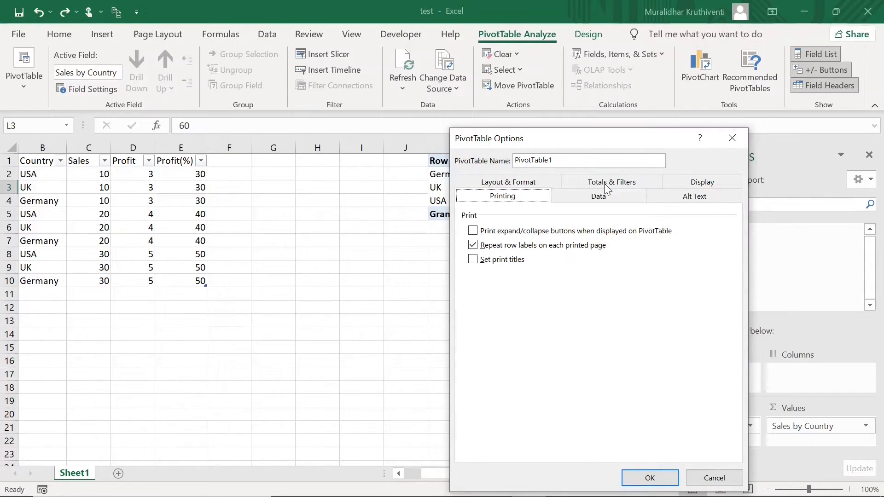
pyautogui.click(604, 196)
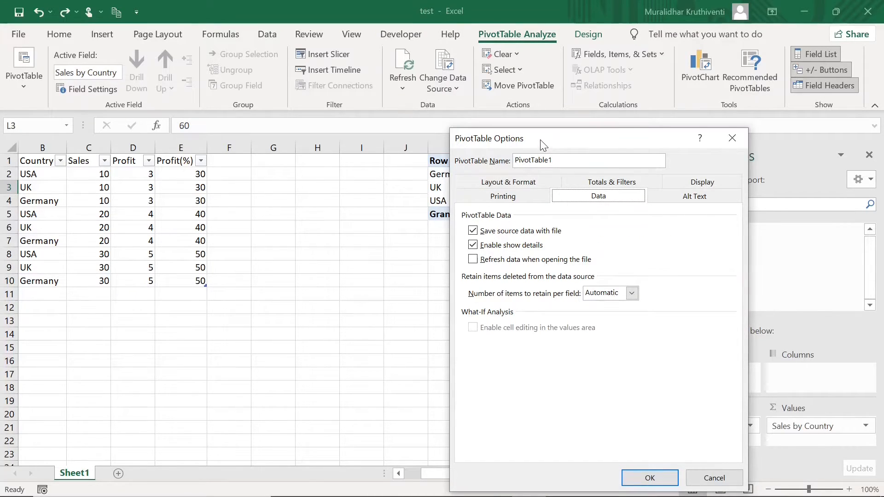
pyautogui.moveTo(539, 139); pyautogui.dragTo(505, 94)
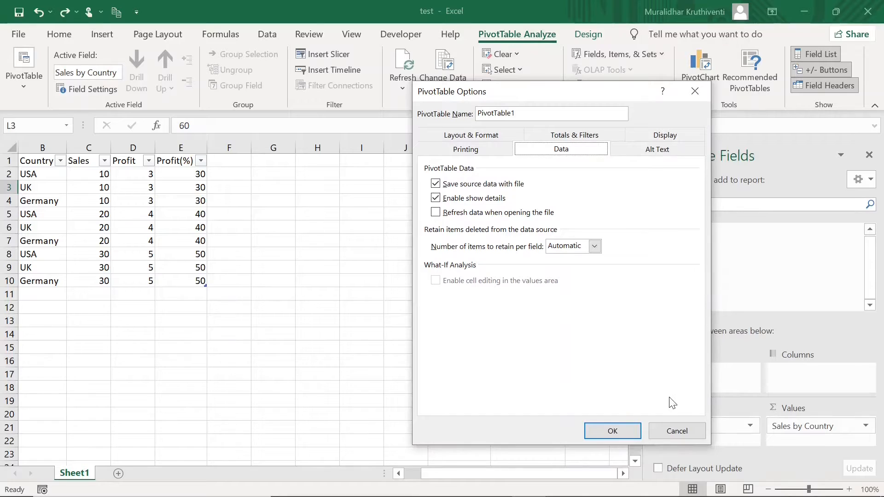
pyautogui.click(674, 432)
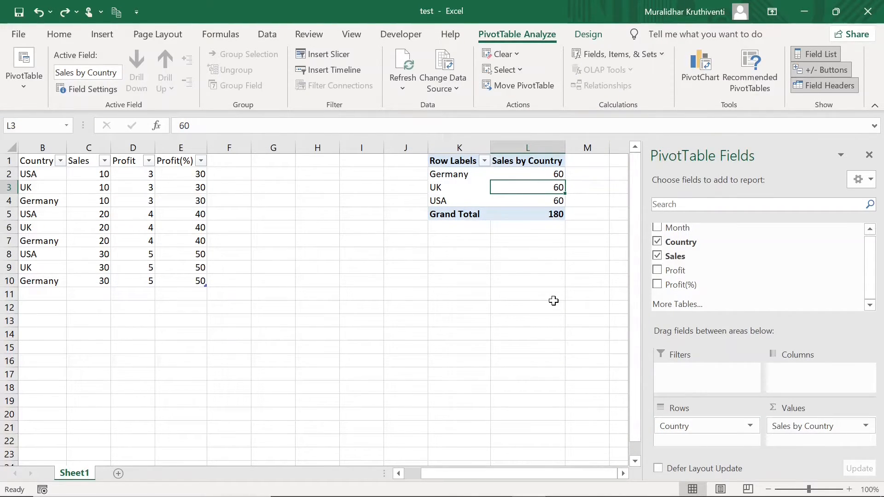
pyautogui.click(557, 175)
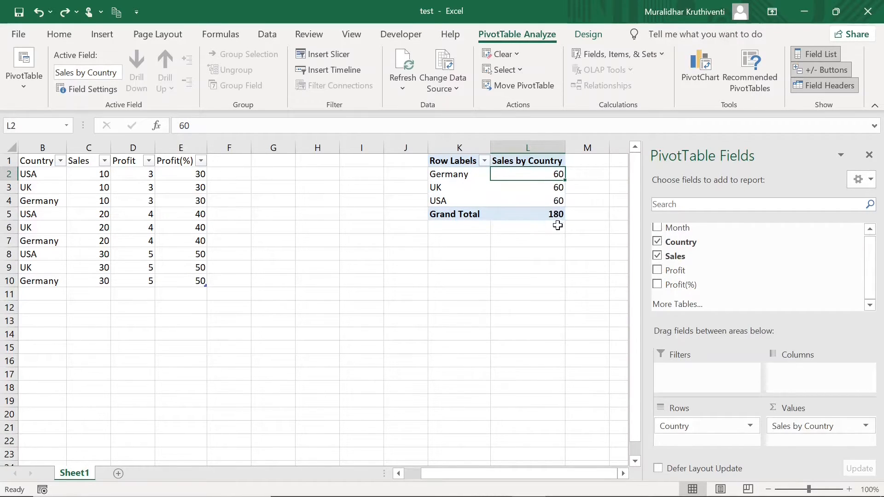
pyautogui.click(553, 187)
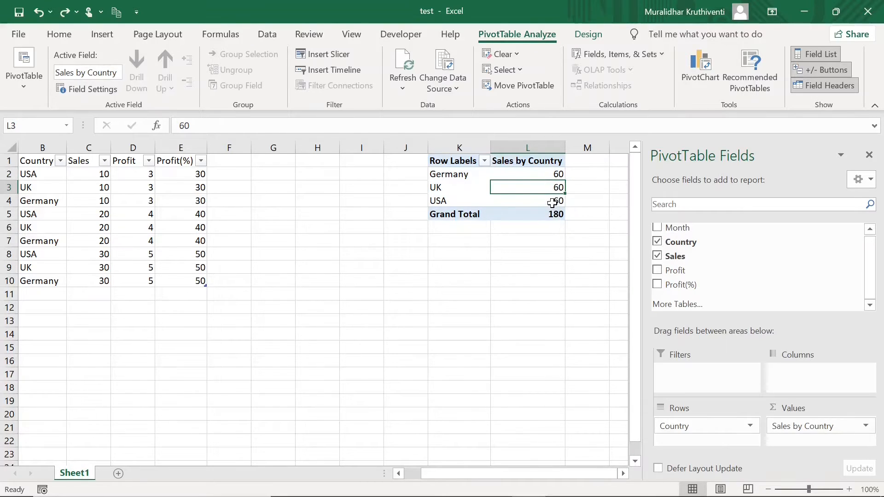
# - Add the Sales field a second time to the PivotTable's values, next to Sales by Country
pyautogui.click(552, 203)
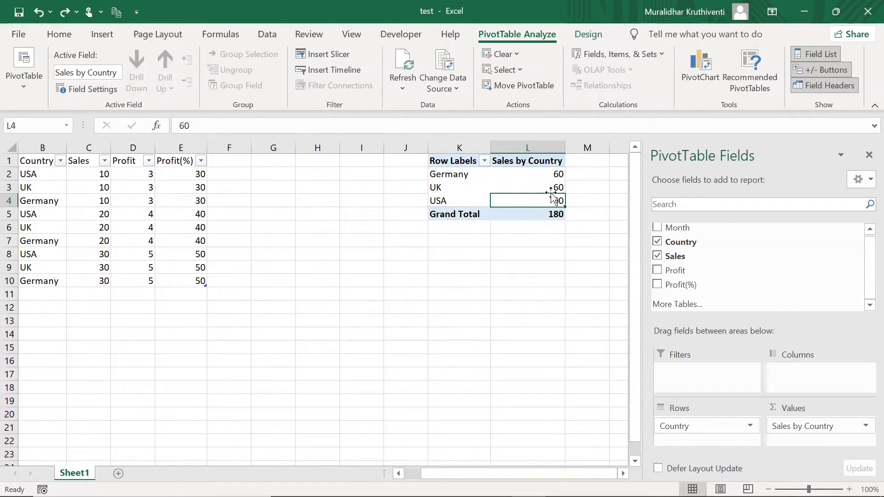
pyautogui.moveTo(544, 175)
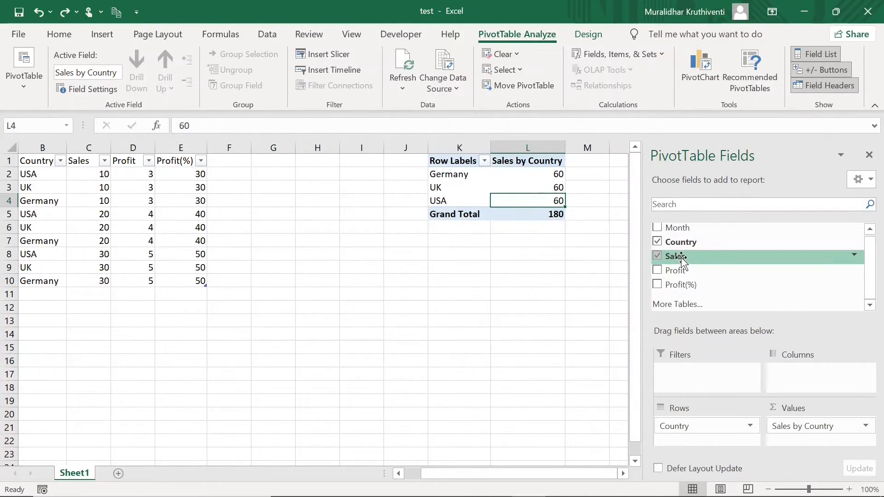
pyautogui.moveTo(681, 258); pyautogui.dragTo(790, 441)
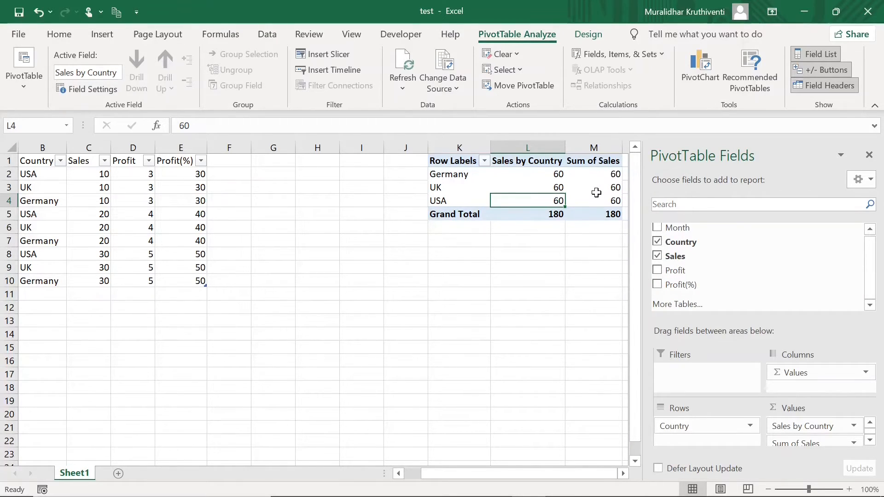
pyautogui.click(527, 161)
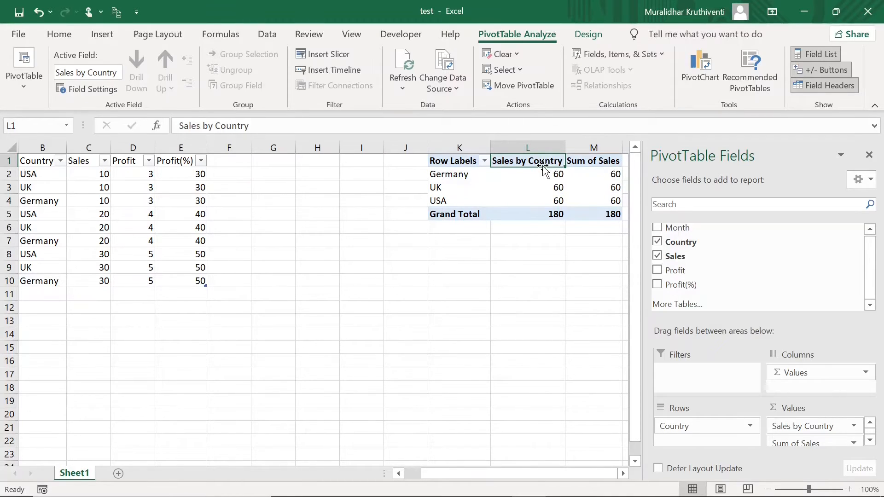
pyautogui.click(593, 160)
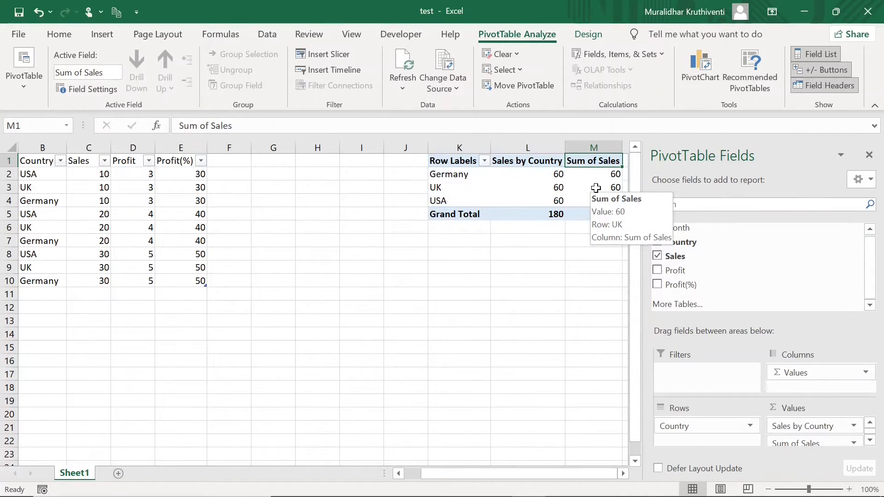
# - Show the second sales value column, Sum of Sales, as % of Grand Total
pyautogui.rightClick(596, 188)
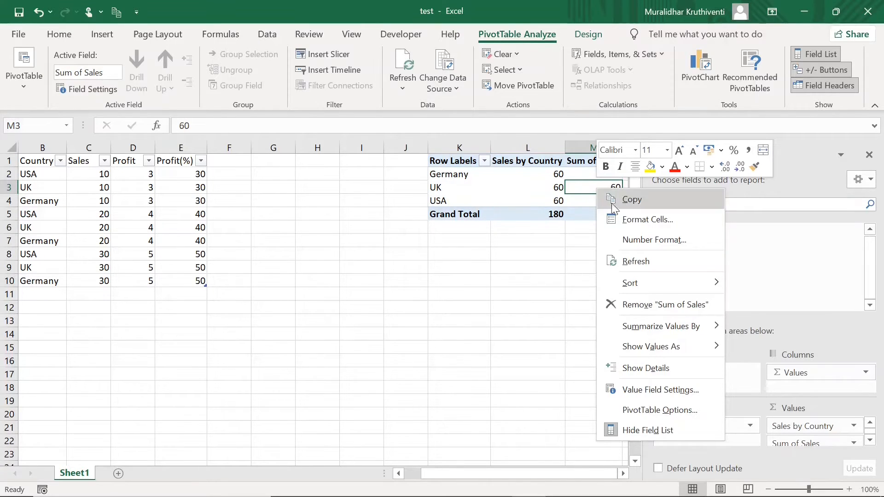
pyautogui.moveTo(674, 350)
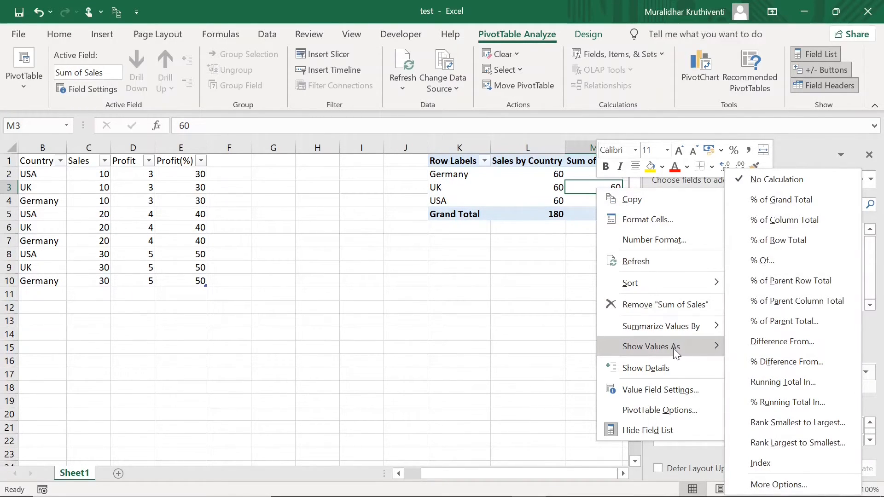
pyautogui.click(785, 200)
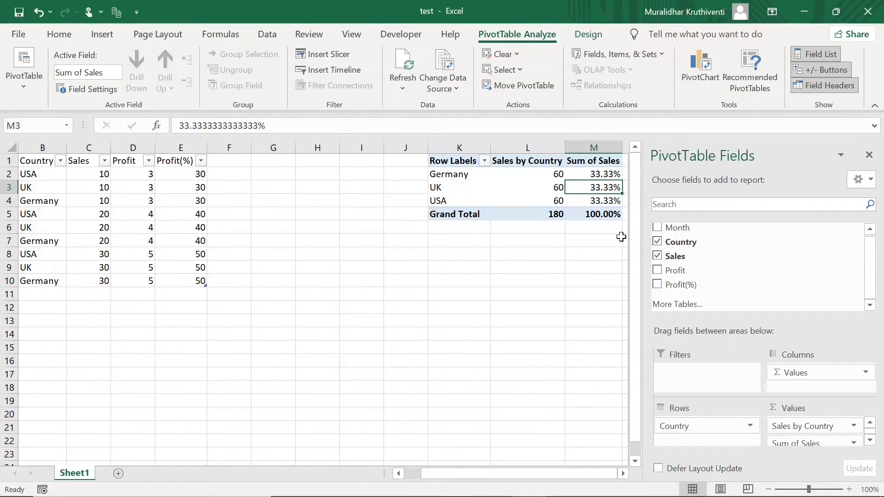
pyautogui.click(594, 161)
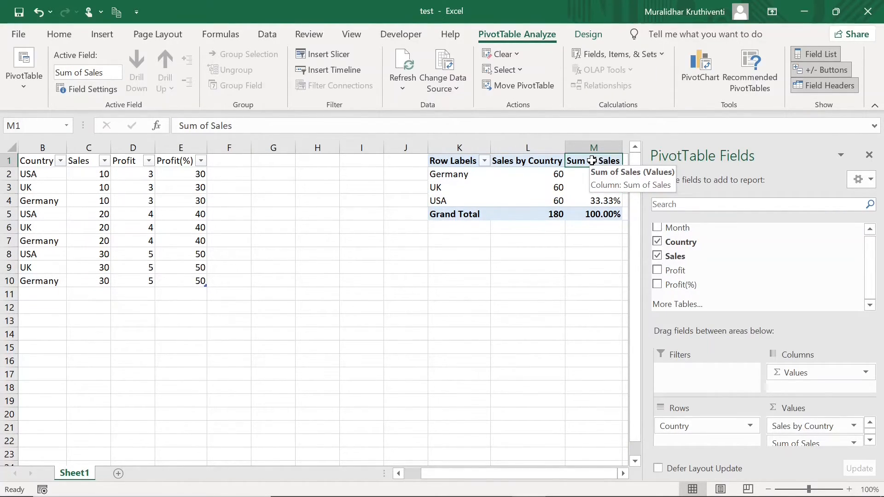
pyautogui.click(536, 160)
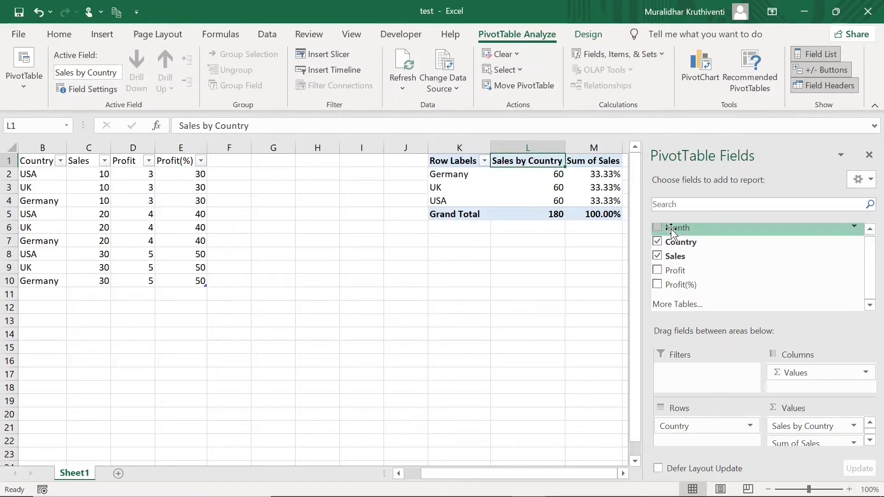
# - Try Month as a report filter, look at its multiple-item selection without applying it, and undo the added filter
pyautogui.moveTo(671, 230); pyautogui.dragTo(689, 381)
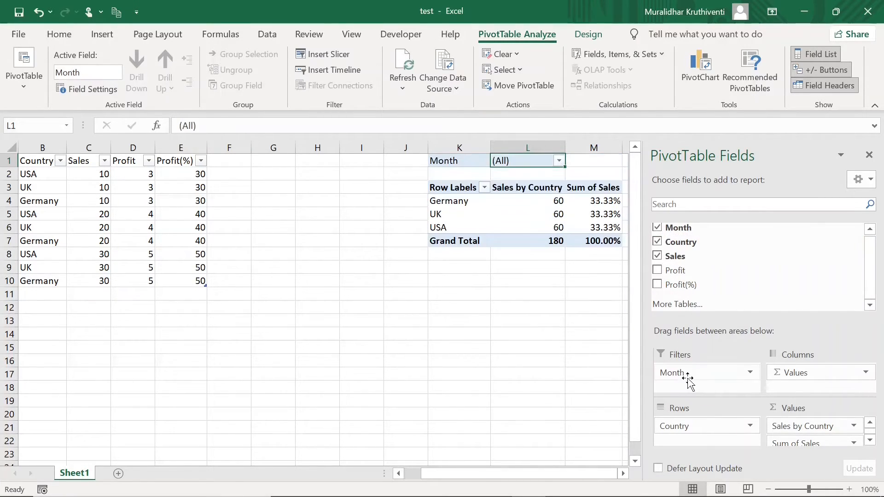
pyautogui.click(558, 161)
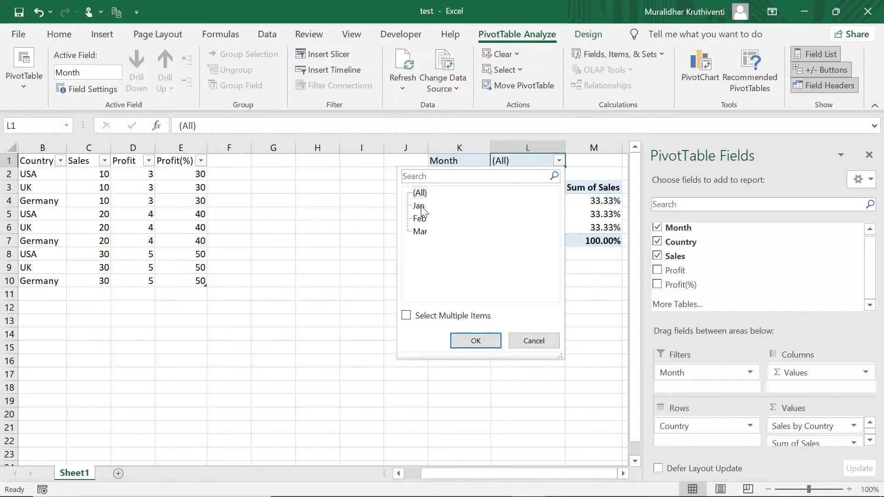
pyautogui.click(406, 316)
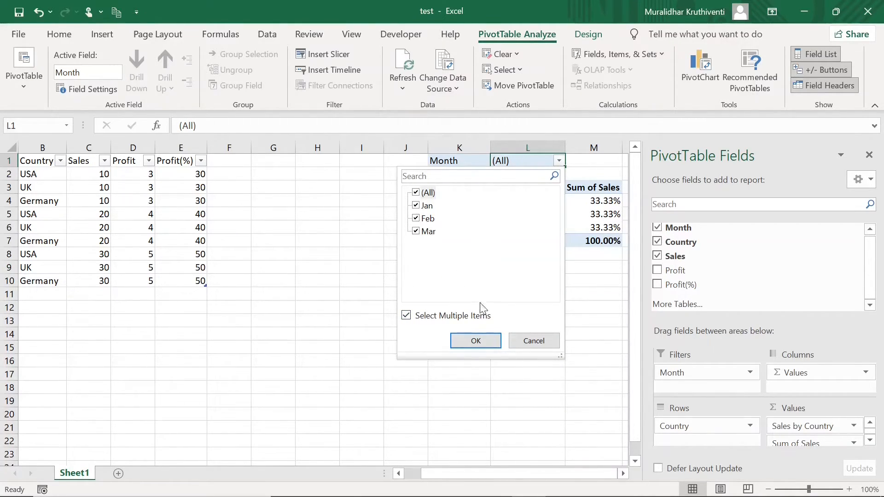
pyautogui.click(529, 340)
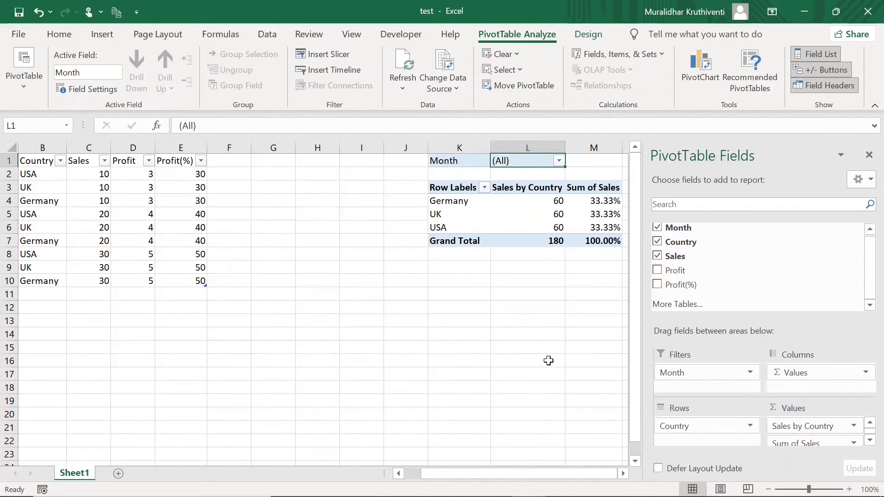
pyautogui.hotkey('ctrl', 'z')
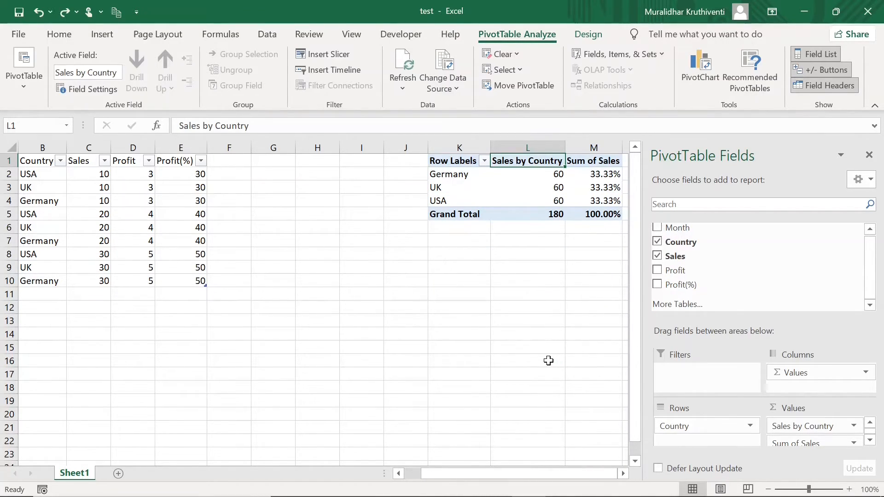
# - Add a Month slicer to the PivotTable and filter the sales to Jan
pyautogui.rightClick(678, 228)
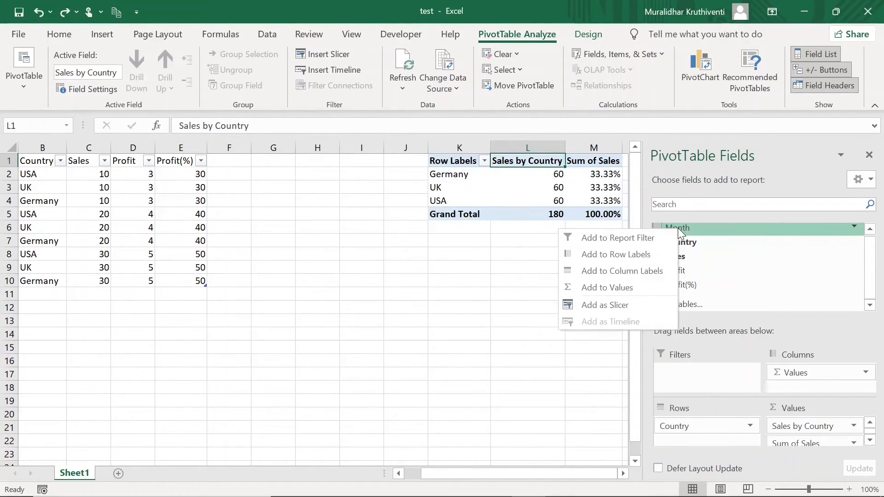
pyautogui.click(605, 305)
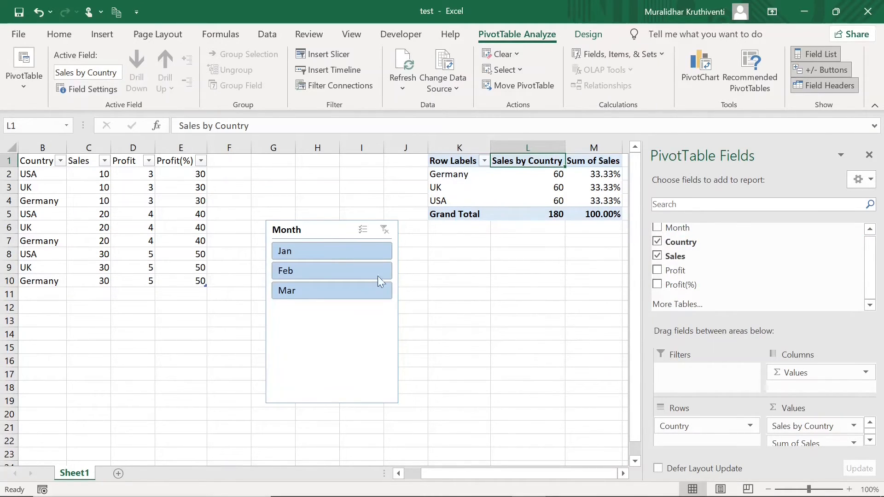
pyautogui.moveTo(307, 234); pyautogui.dragTo(312, 236)
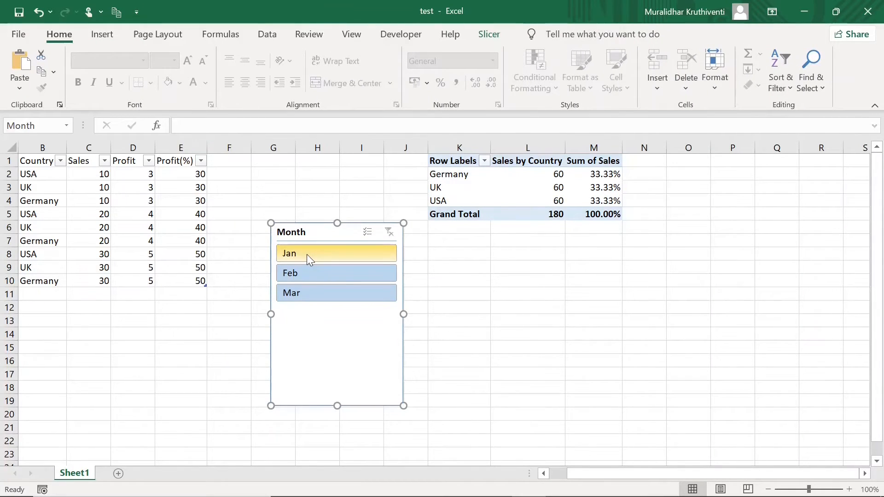
pyautogui.click(307, 254)
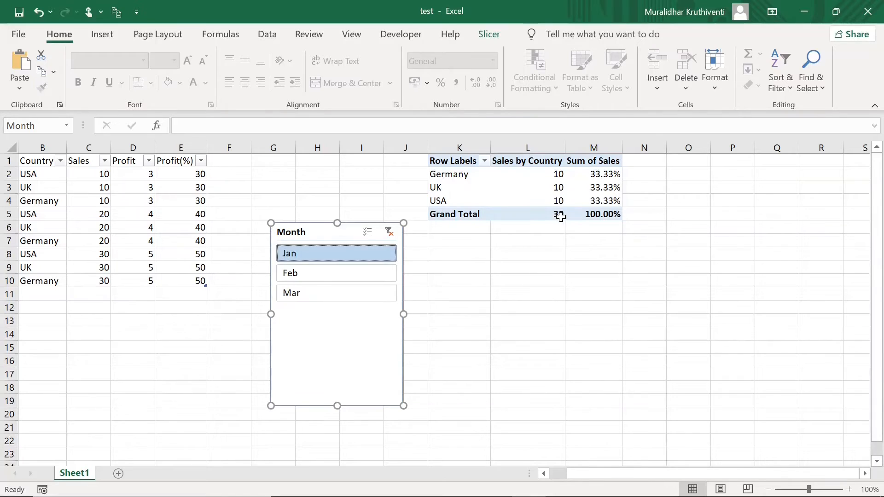
pyautogui.moveTo(560, 217)
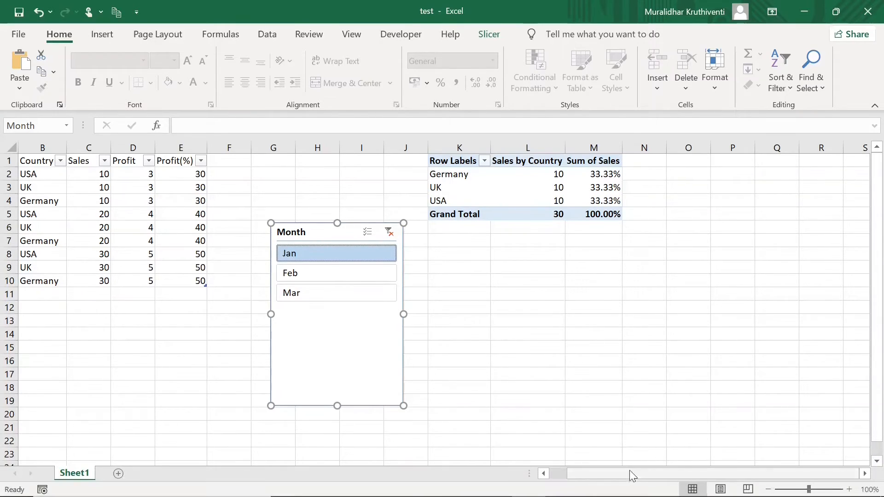
# - Filter the PivotTable with the Month slicer by Feb, by Mar, and by Feb and Mar together using multi-select
pyautogui.moveTo(628, 479); pyautogui.dragTo(591, 476)
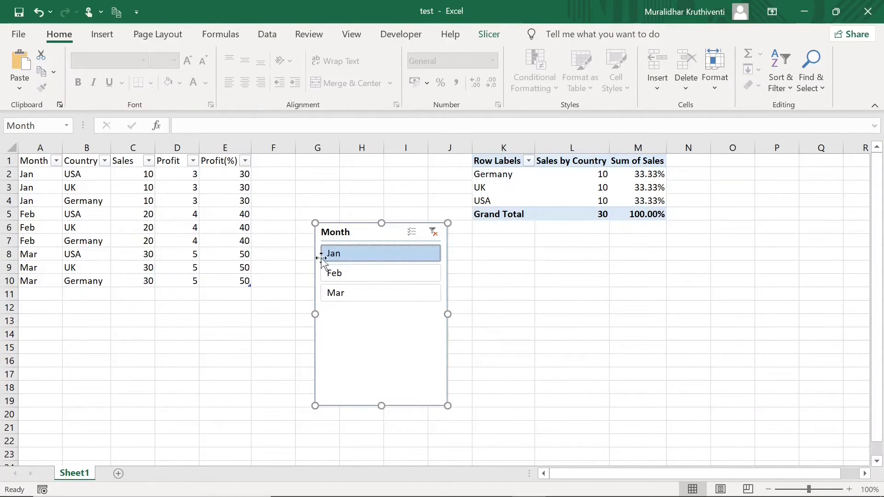
pyautogui.click(342, 272)
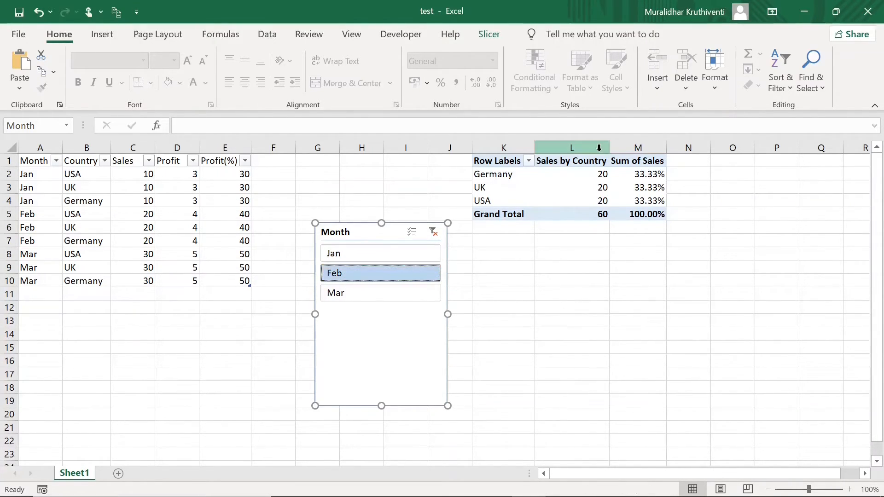
pyautogui.click(404, 294)
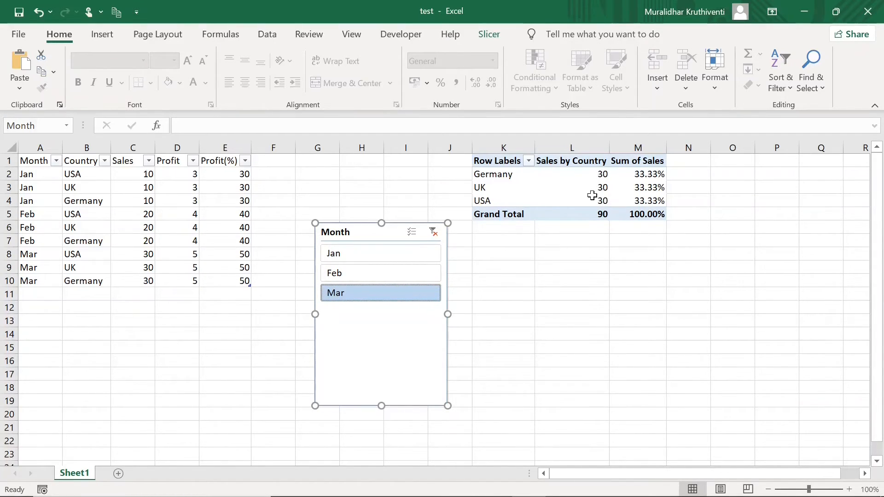
pyautogui.click(416, 240)
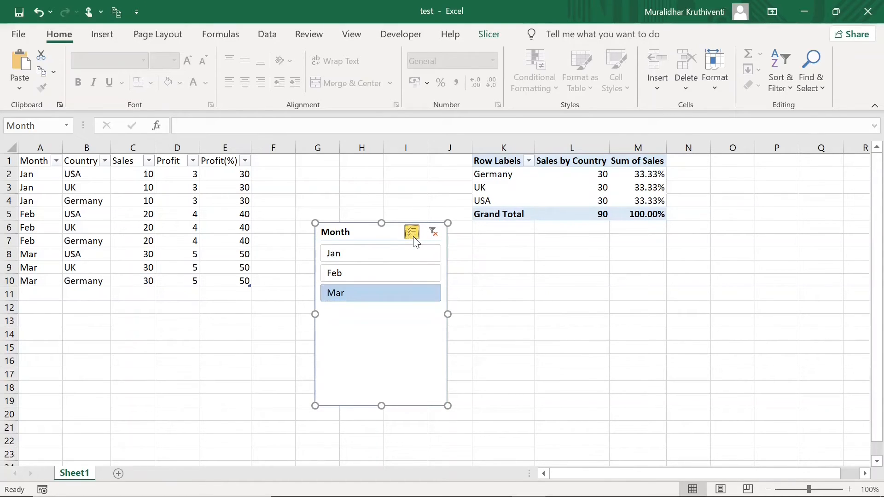
pyautogui.click(363, 273)
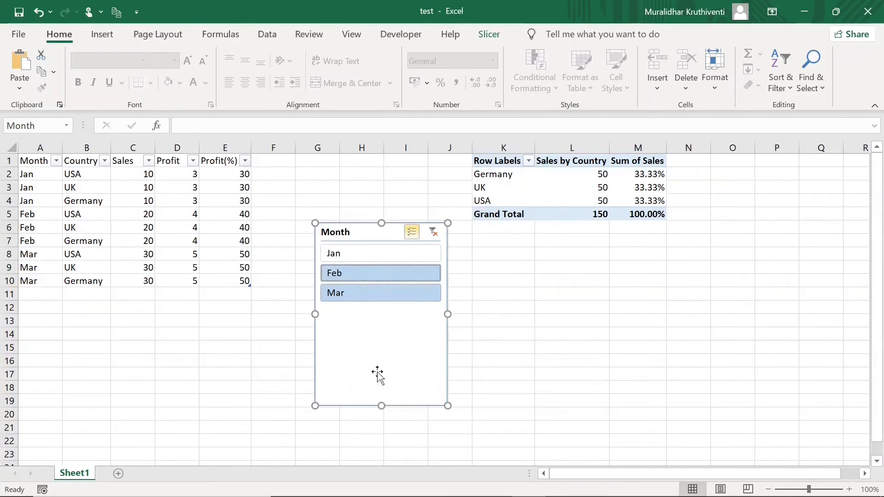
# - Shorten the Month slicer to fit its three months and move it just below the PivotTable
pyautogui.moveTo(381, 405); pyautogui.dragTo(388, 321)
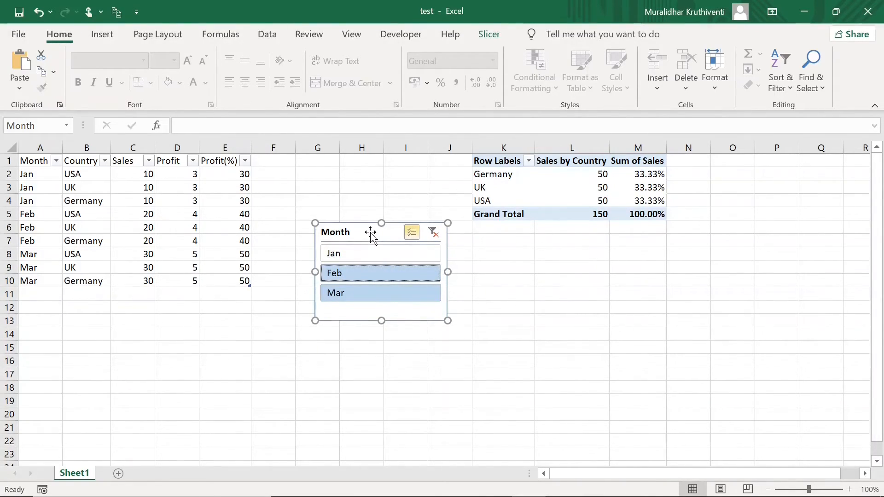
pyautogui.moveTo(371, 233); pyautogui.dragTo(654, 259)
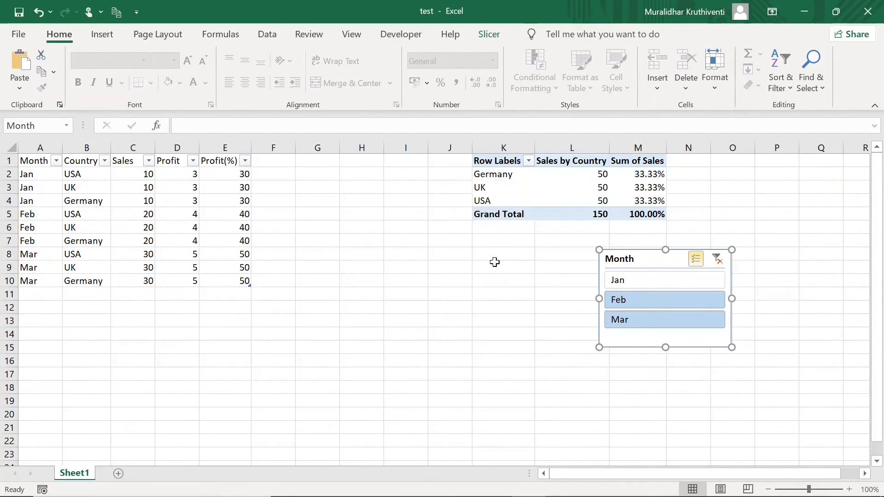
pyautogui.click(455, 350)
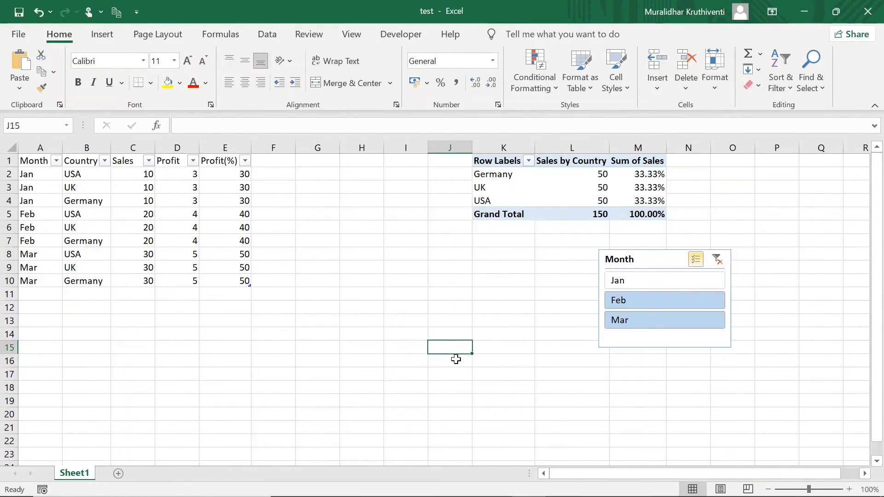
# - Undo the recent changes back through the Month slicer and the % of Grand Total display of Sum of Sales
pyautogui.hotkey('ctrl', 'z')
pyautogui.hotkey('ctrl', 'z')
pyautogui.hotkey('ctrl', 'z')
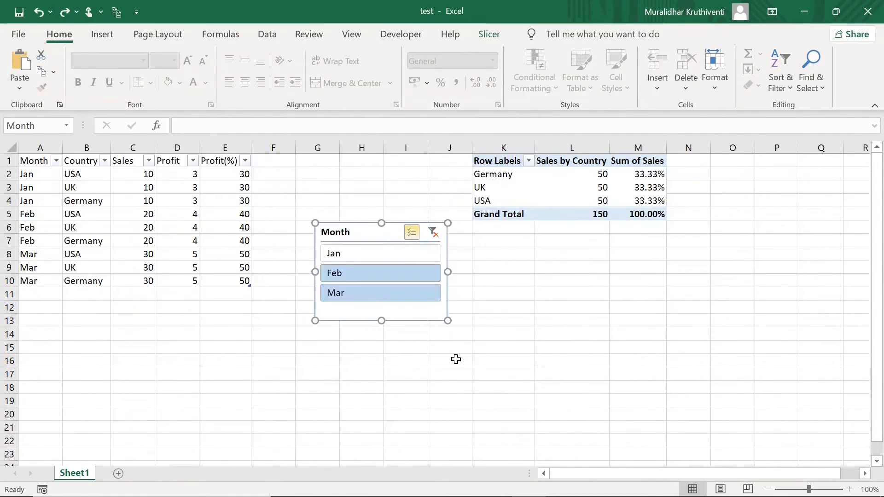
pyautogui.hotkey('ctrl', 'z')
pyautogui.hotkey('ctrl', 'z')
pyautogui.hotkey('ctrl', 'z')
pyautogui.hotkey('ctrl', 'z')
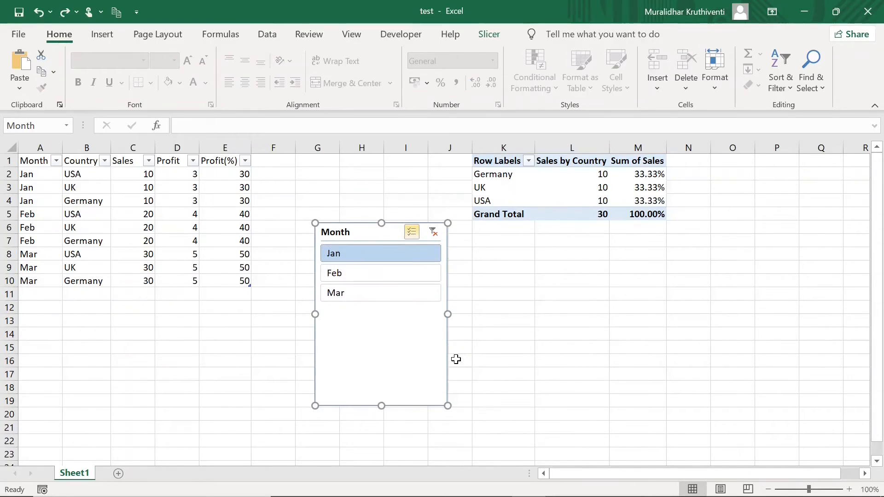
pyautogui.hotkey('ctrl', 'z')
pyautogui.hotkey('ctrl', 'z')
pyautogui.hotkey('ctrl', 'z')
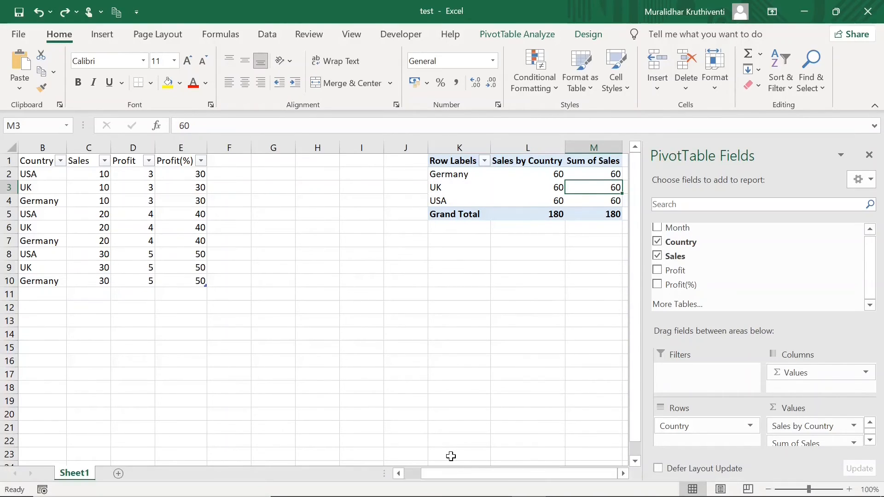
# - Add a new row directly below the source table's last row with month Apr, country USA and sales 40
pyautogui.moveTo(455, 471); pyautogui.dragTo(410, 473)
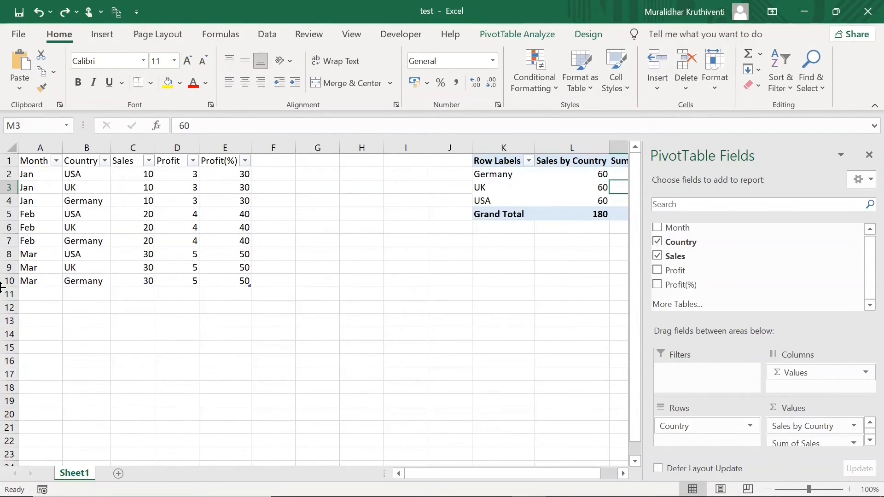
pyautogui.click(43, 295)
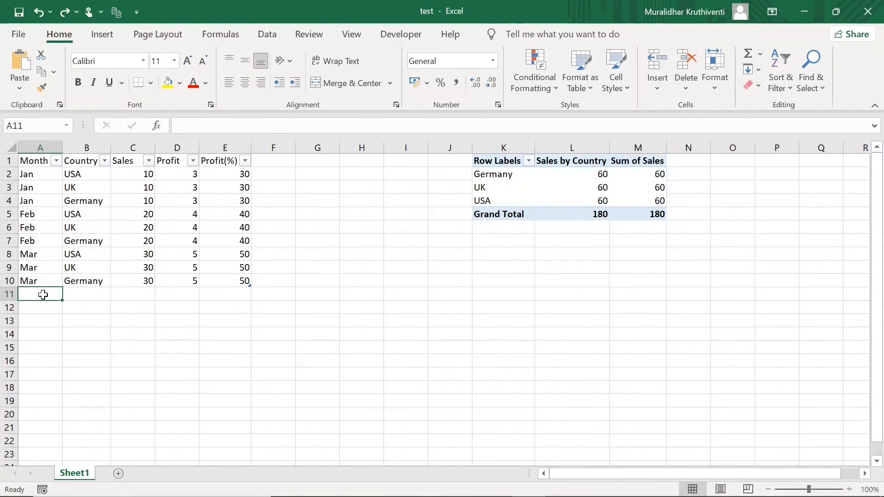
pyautogui.write('Ap')
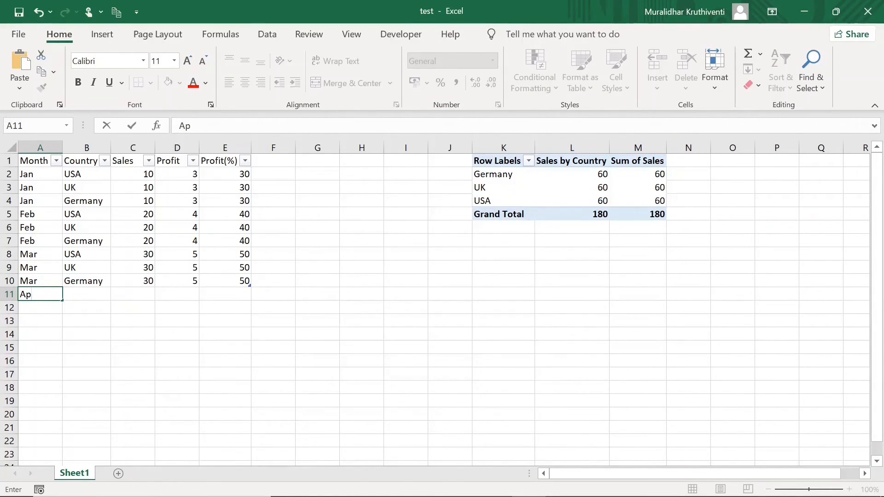
pyautogui.write('r')
pyautogui.click(87, 294)
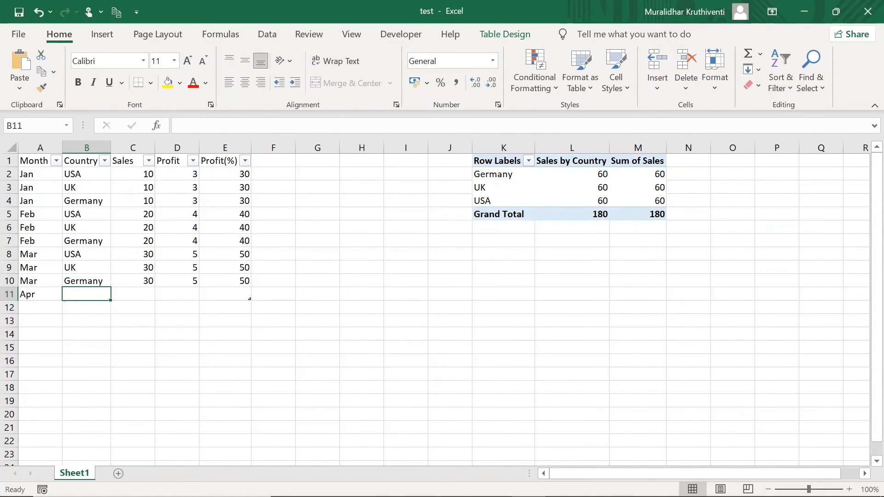
pyautogui.write('USA')
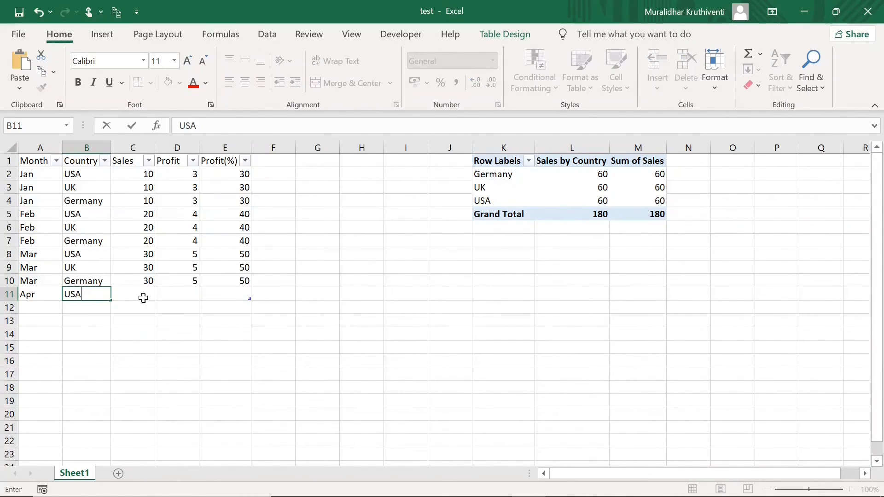
pyautogui.click(143, 299)
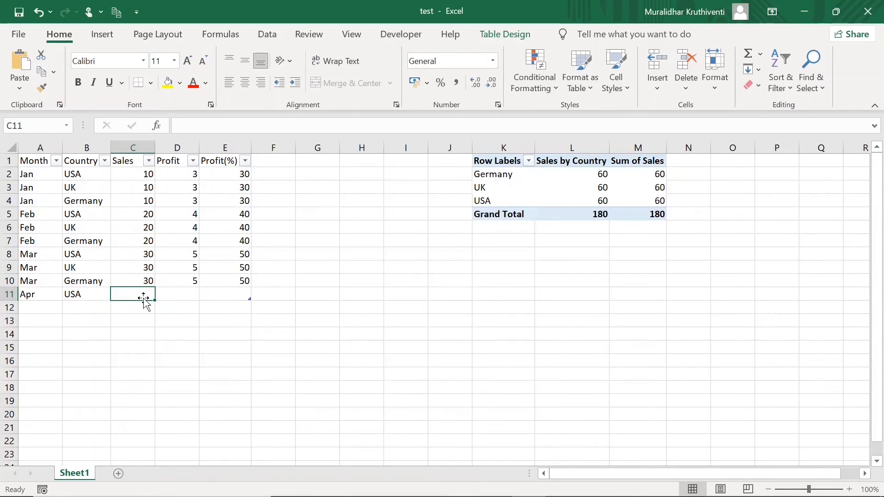
pyautogui.write('40')
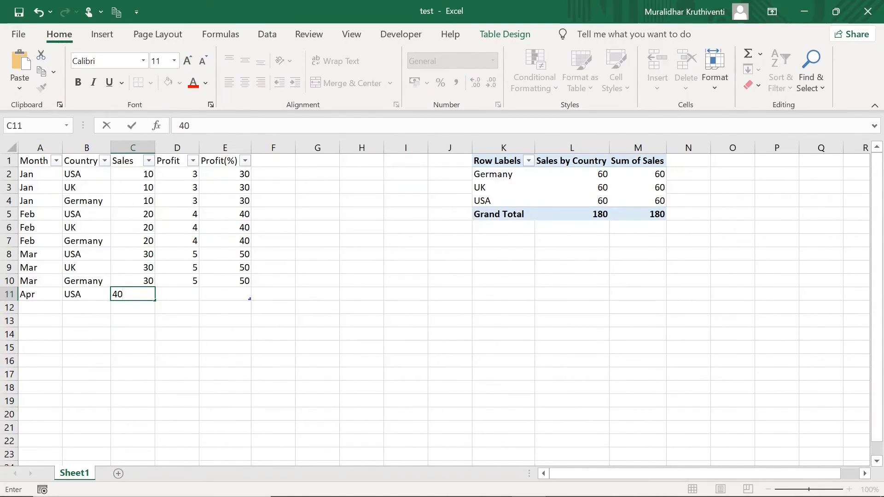
pyautogui.click(189, 296)
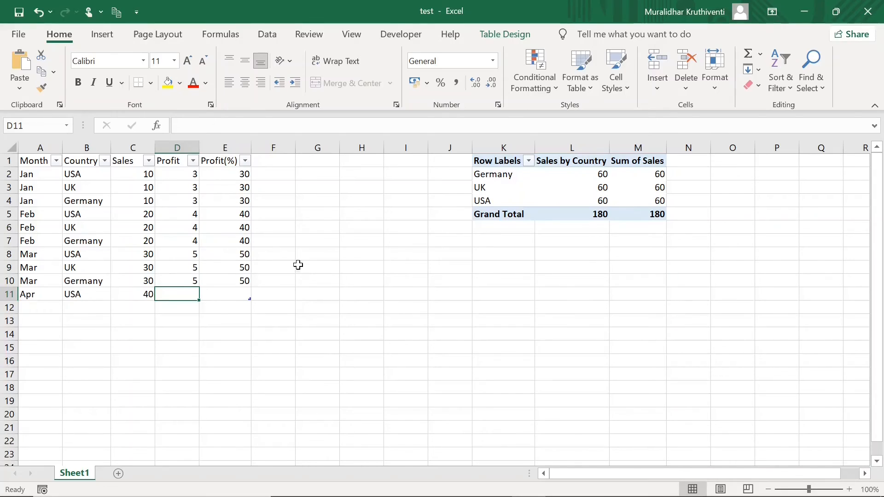
# - Refresh the PivotTable to include the added April row and check the USA value under Sales by Country
pyautogui.rightClick(558, 193)
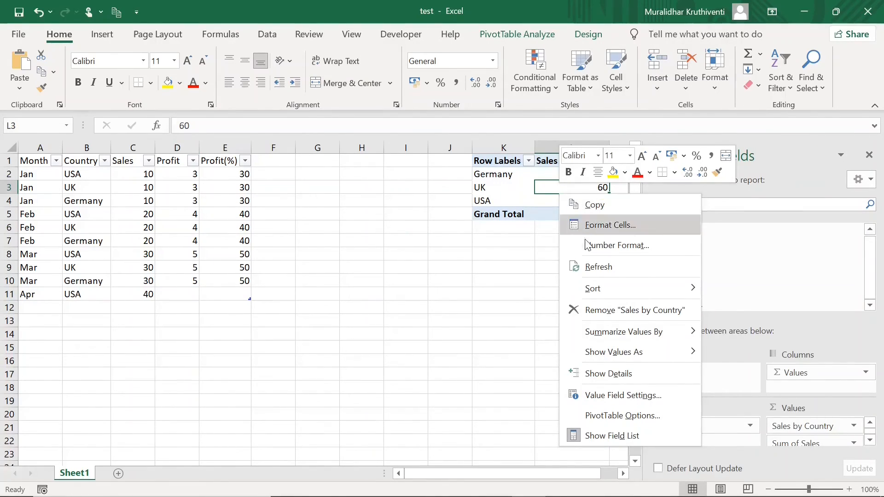
pyautogui.click(592, 273)
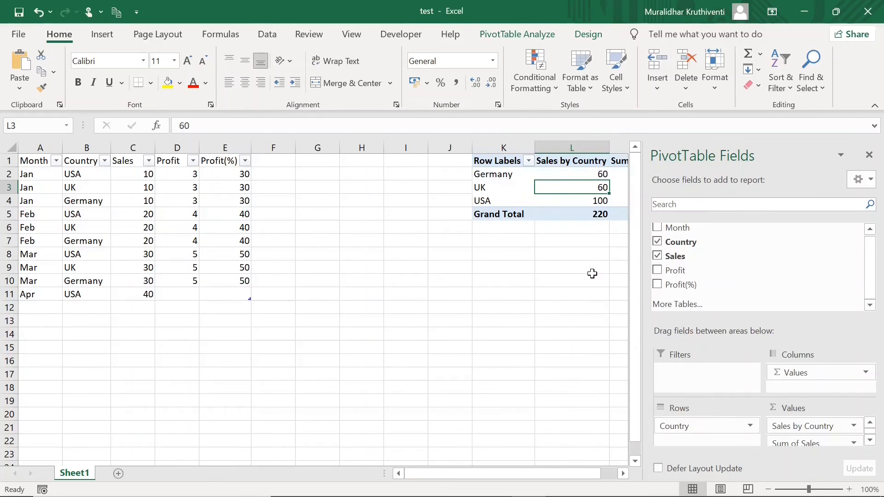
pyautogui.click(600, 205)
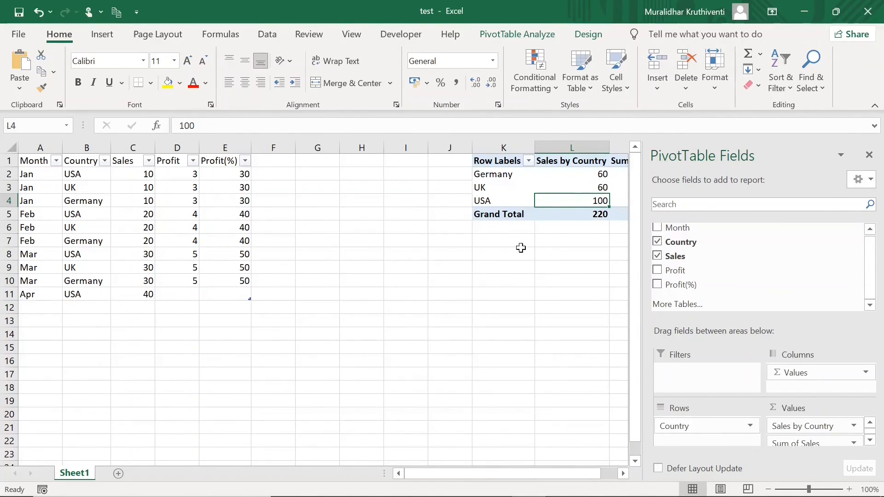
pyautogui.moveTo(601, 200)
# - Examine the source range A1:E11 with the command for creating a table, and the USA sales value in the PivotTable
pyautogui.moveTo(41, 166); pyautogui.dragTo(220, 287)
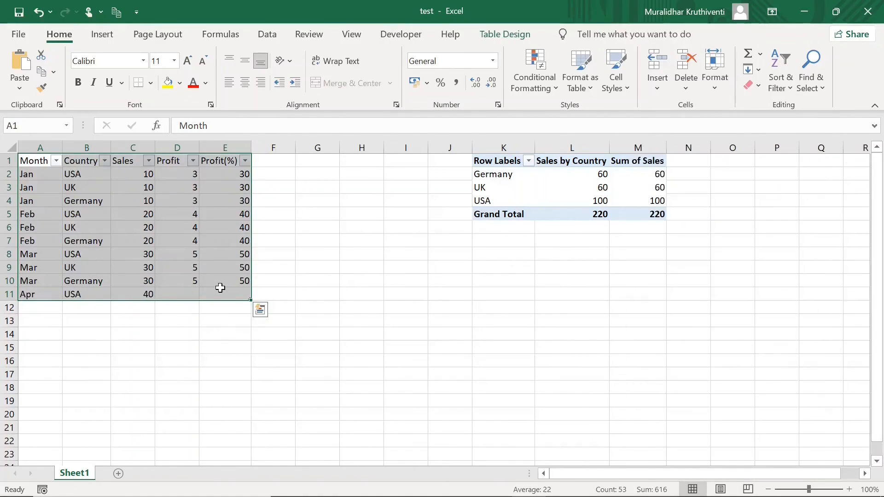
pyautogui.click(103, 38)
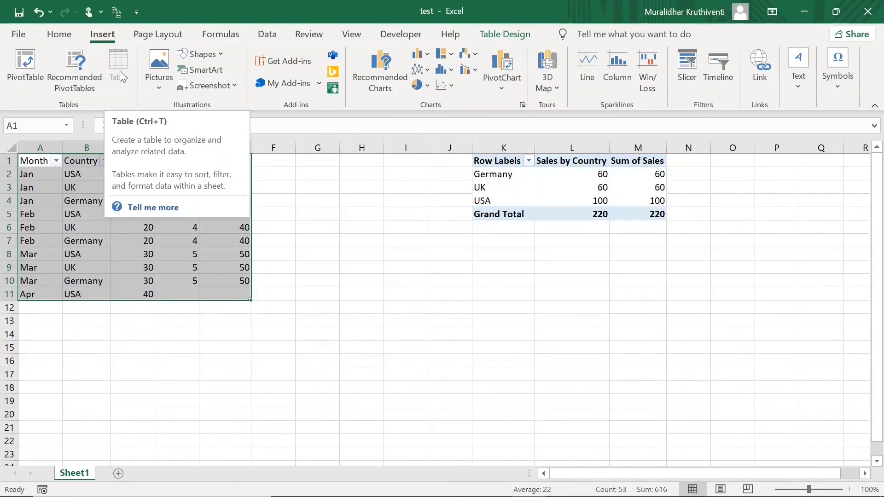
pyautogui.click(342, 251)
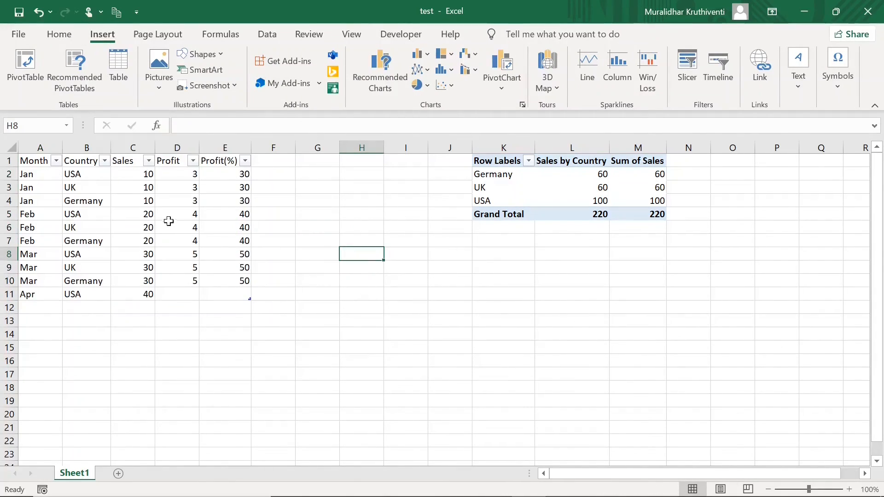
pyautogui.click(63, 40)
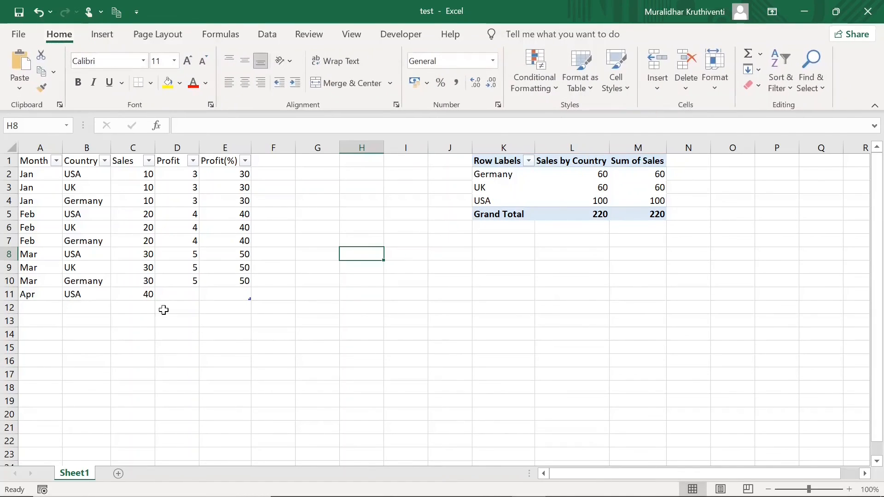
pyautogui.click(607, 204)
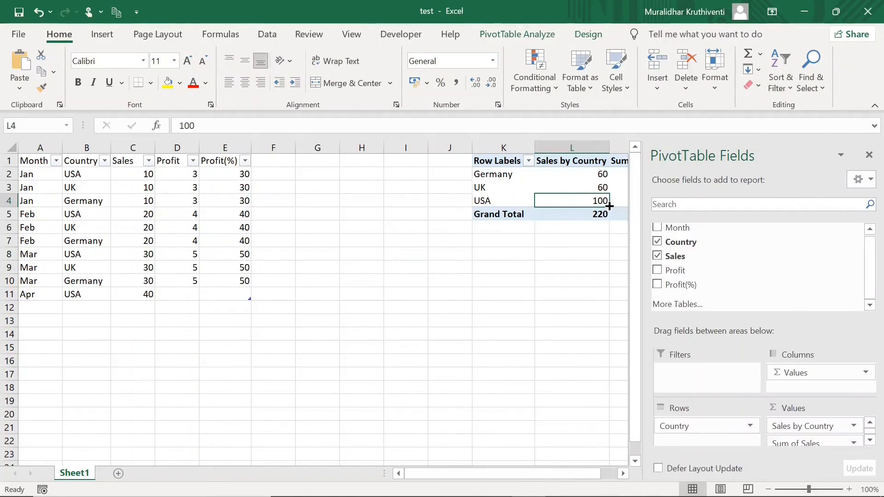
pyautogui.click(558, 290)
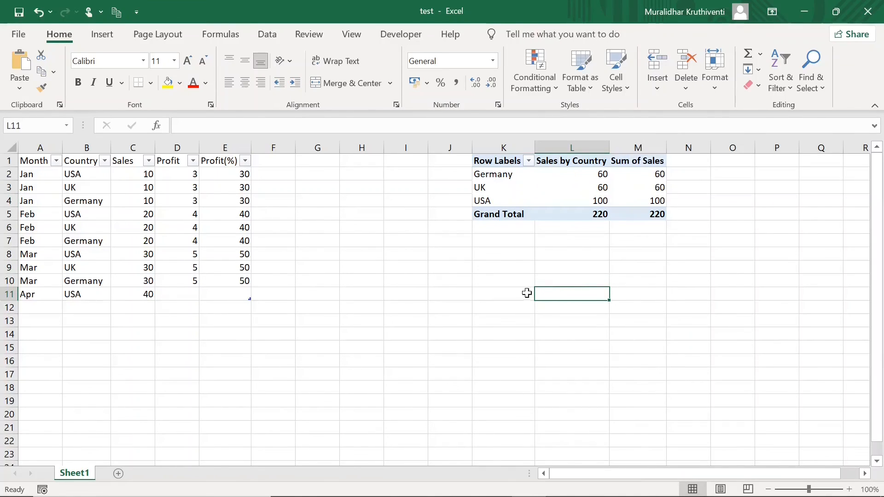